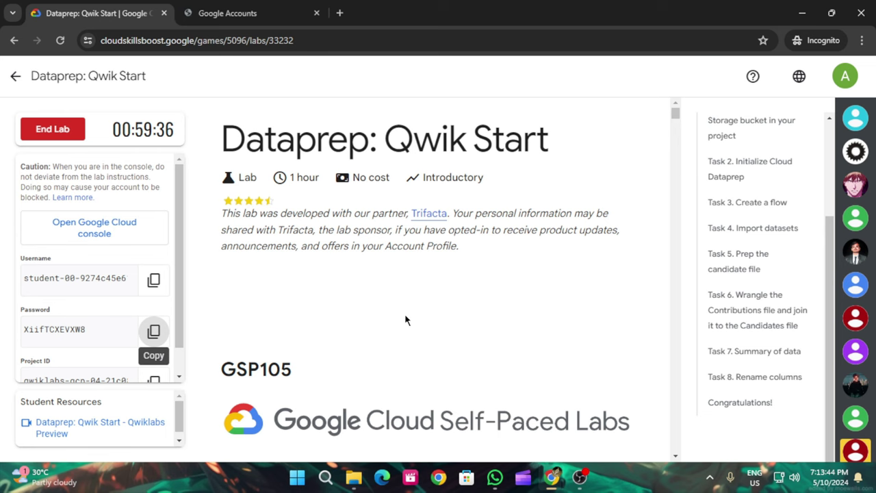
# Go to Task 1 in the lab instructions and copy the lab's project ID
pyautogui.scroll(-15, 404, 319)
pyautogui.scroll(-10, 515, 327)
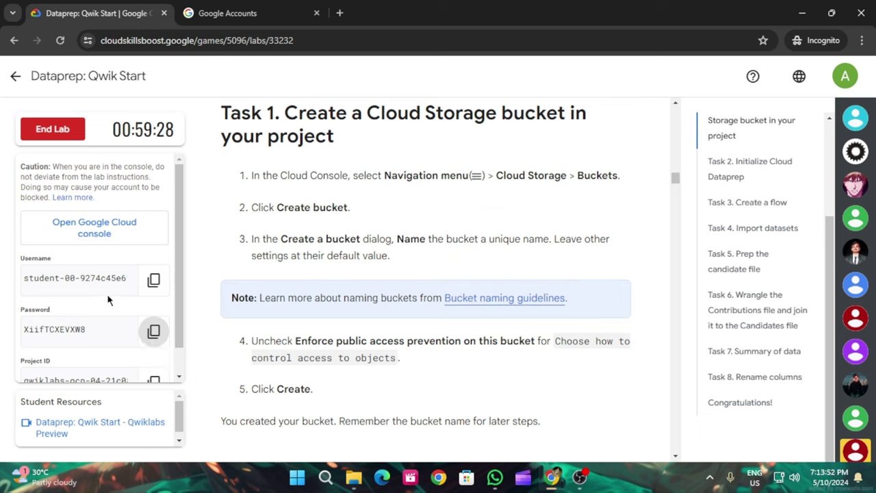
pyautogui.scroll(-1, 105, 292)
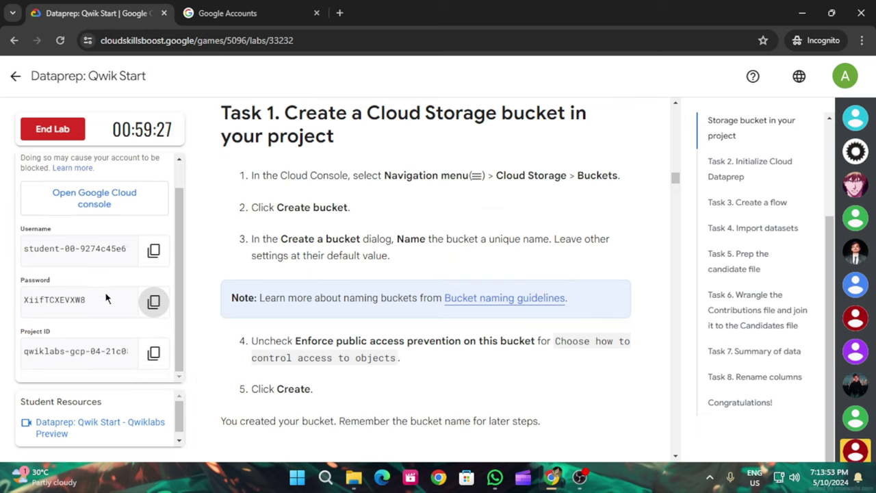
pyautogui.click(153, 354)
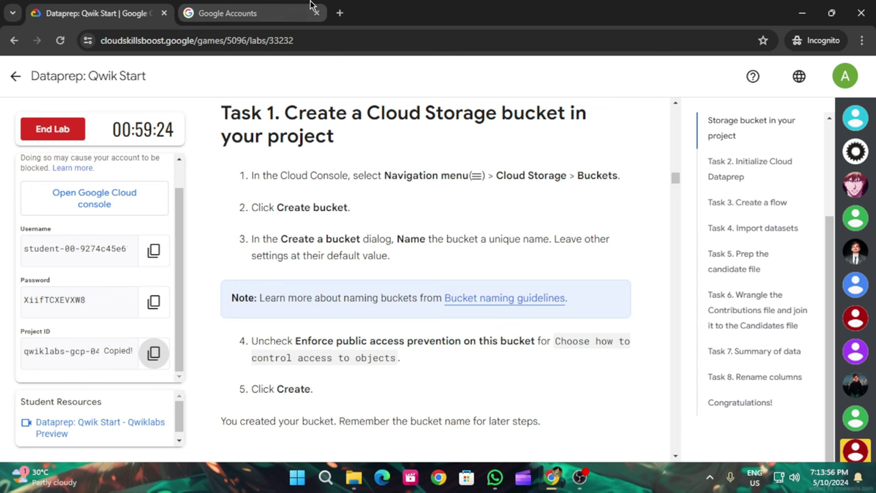
# Switch to the Google Cloud console sign-in, proceed past the account page and agree to the Terms of Service
pyautogui.click(227, 13)
pyautogui.click(399, 418)
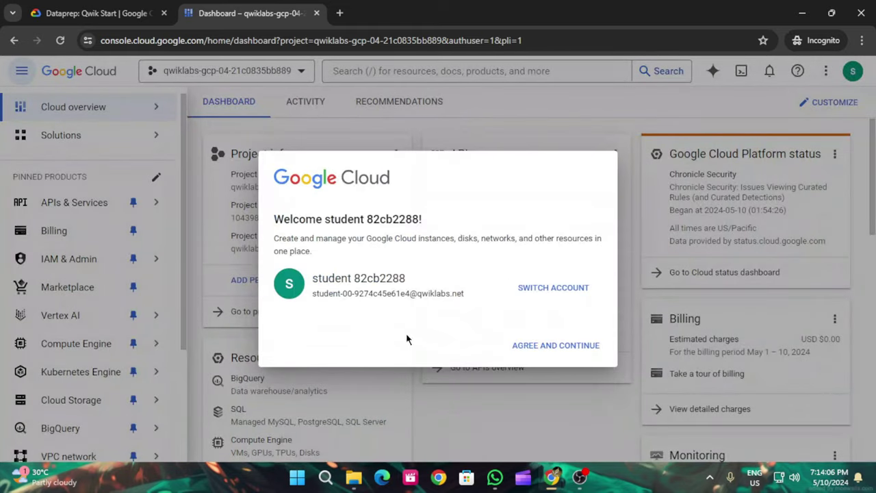
pyautogui.click(279, 341)
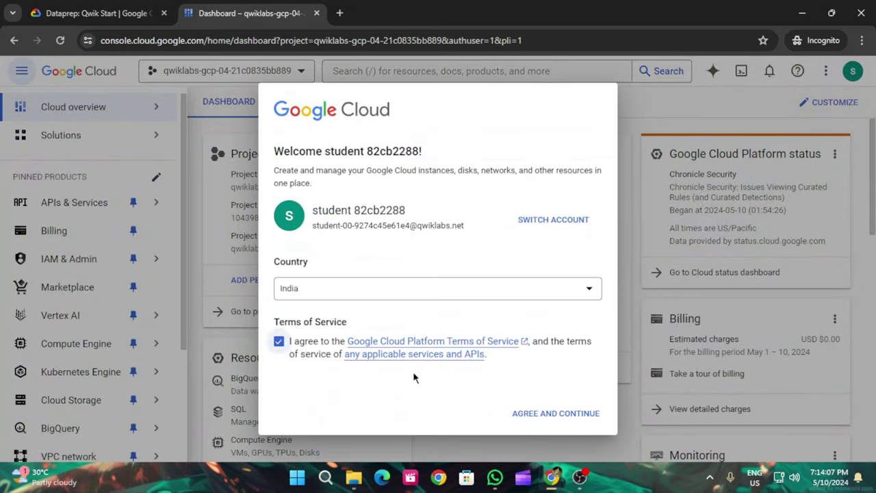
pyautogui.click(534, 414)
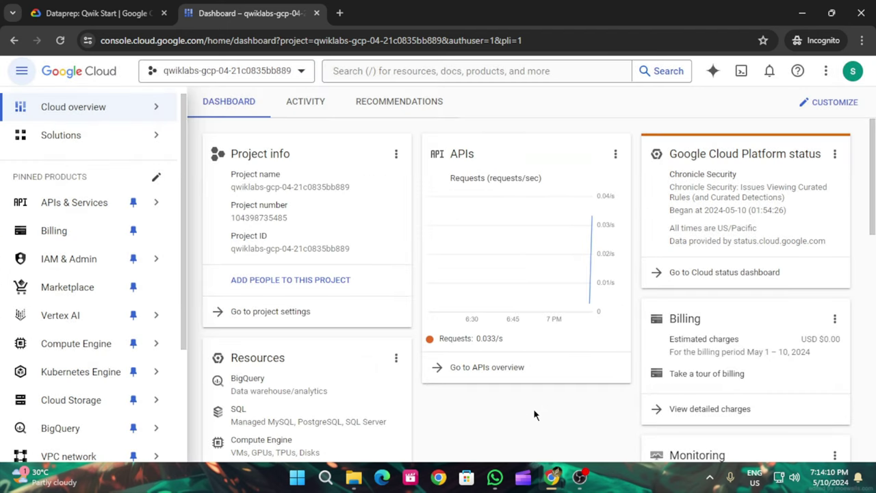
# Start a new Cloud Storage bucket and name it with the copied project ID, qwiklabs-gcp-04-21c0835bb889
pyautogui.moveTo(157, 400)
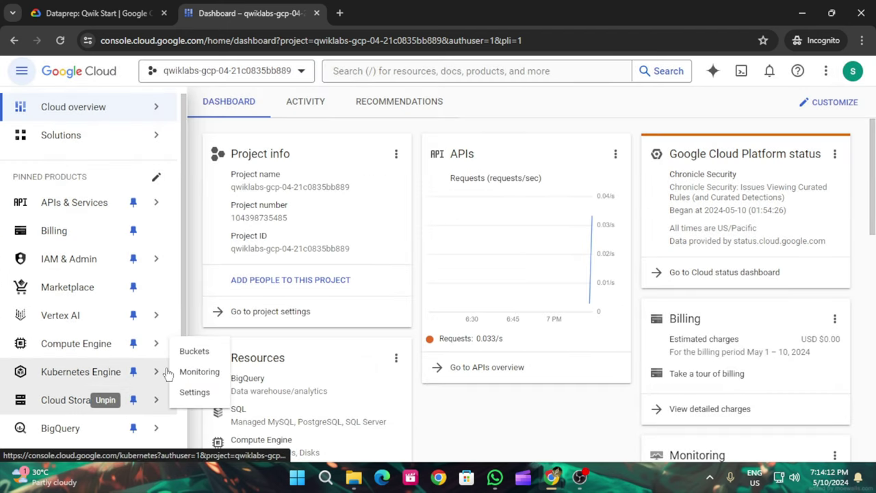
pyautogui.click(193, 352)
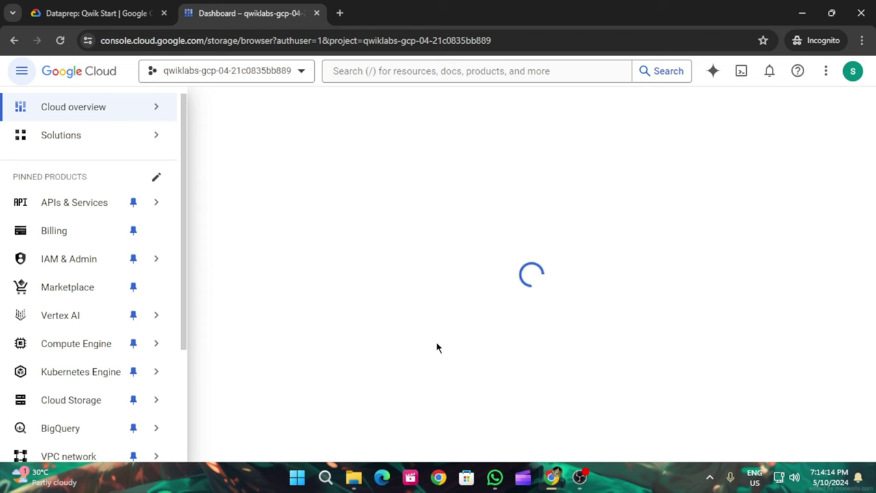
pyautogui.click(293, 103)
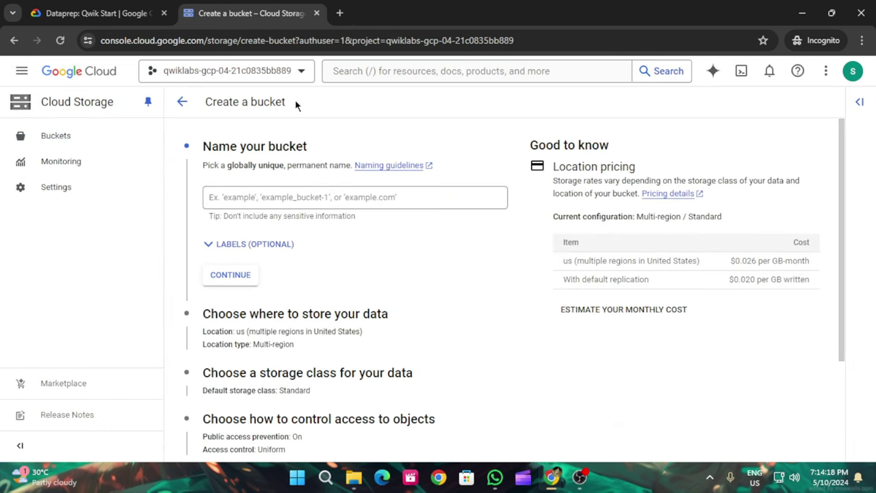
pyautogui.click(326, 197)
pyautogui.hotkey('ctrl', 'v')
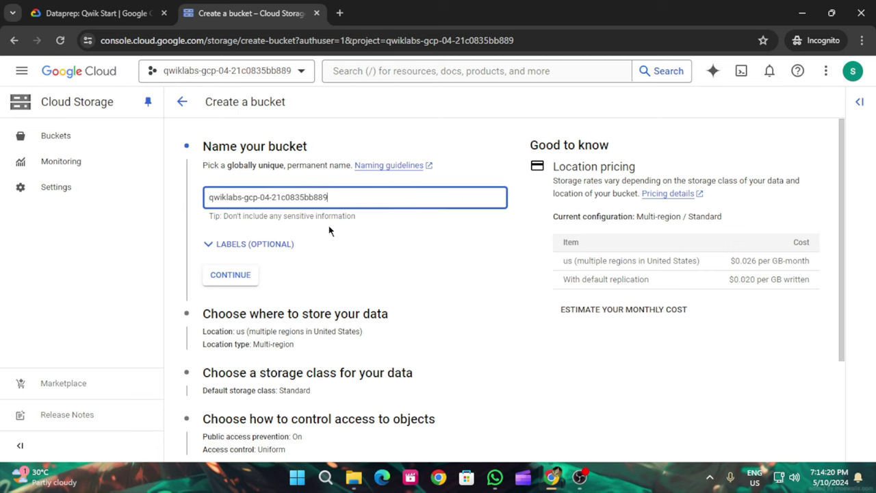
pyautogui.click(239, 276)
# Accept the bucket's default us multi-region location and Standard storage class
pyautogui.scroll(-2, 298, 315)
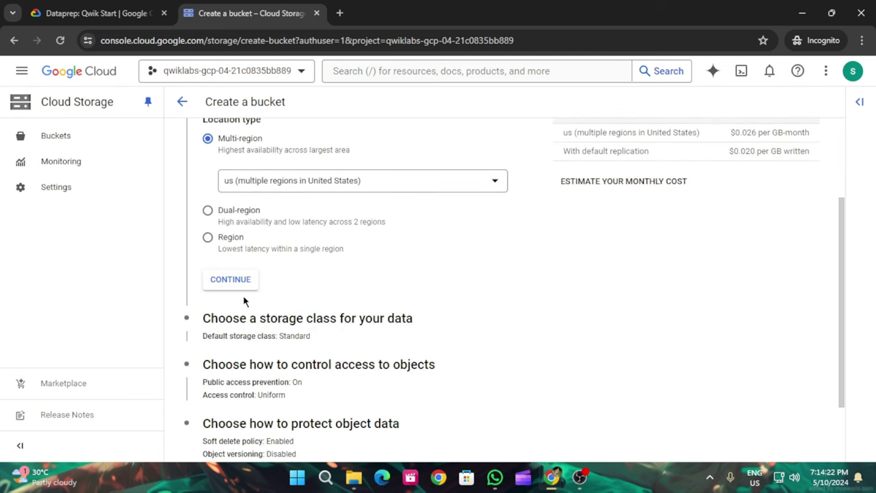
pyautogui.click(237, 280)
pyautogui.scroll(-3, 260, 293)
pyautogui.scroll(-1, 260, 292)
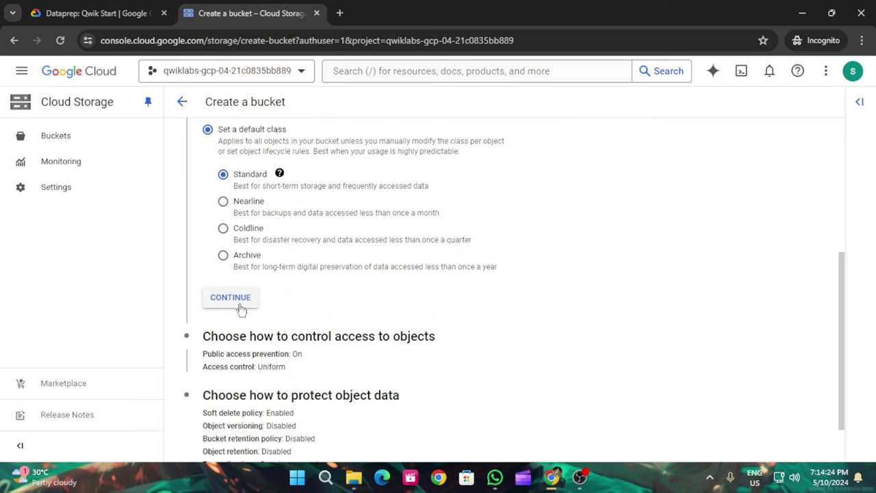
pyautogui.click(226, 301)
# Turn off public access prevention for the bucket, as Task 1 of the lab instructs
pyautogui.scroll(-2, 384, 287)
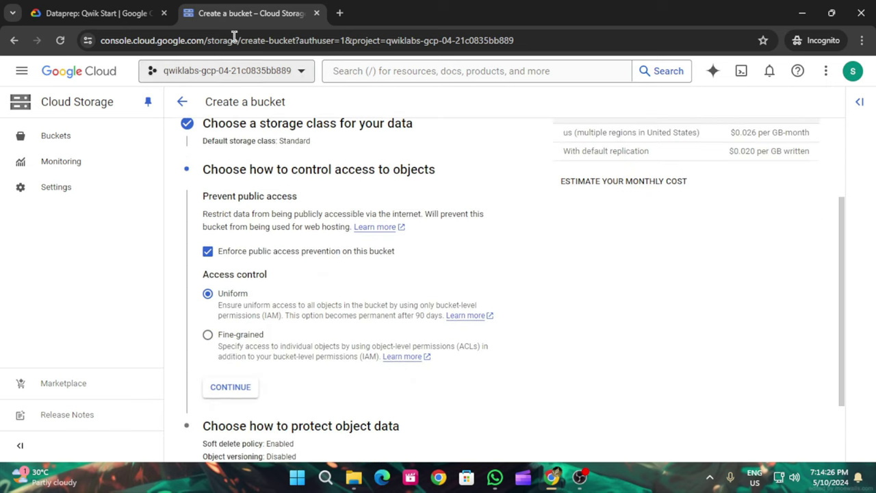
pyautogui.click(89, 13)
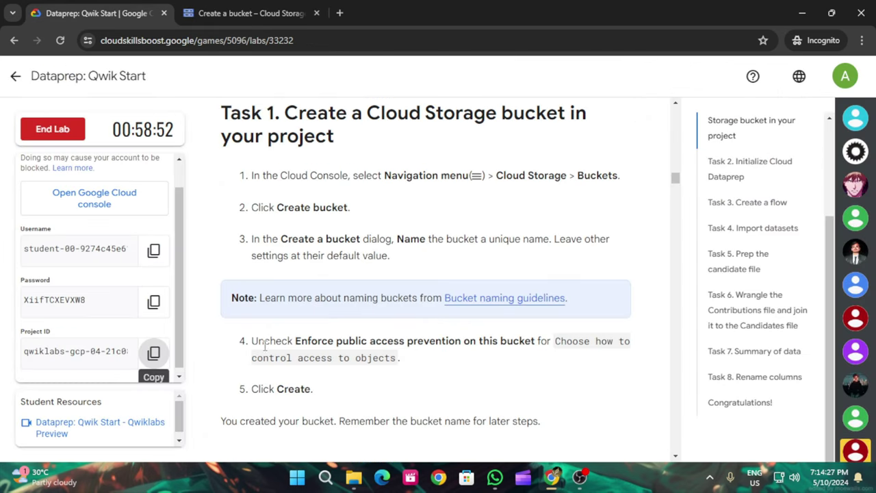
pyautogui.click(250, 13)
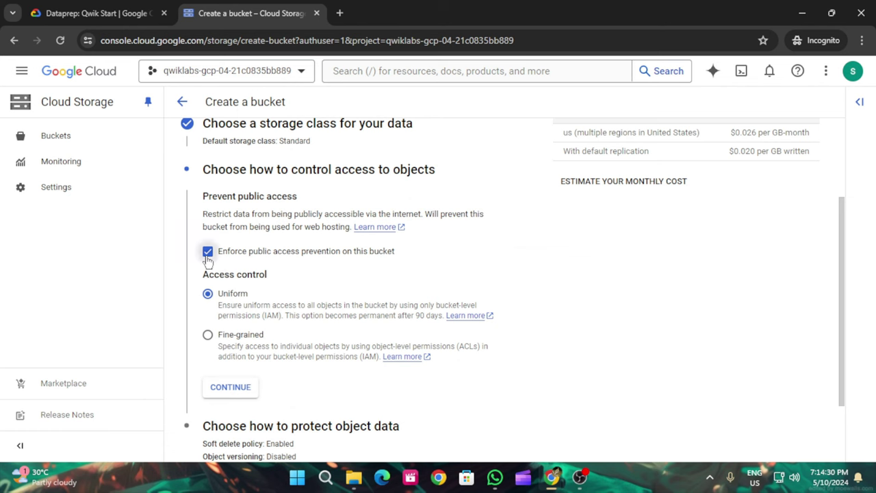
pyautogui.click(208, 251)
pyautogui.click(96, 8)
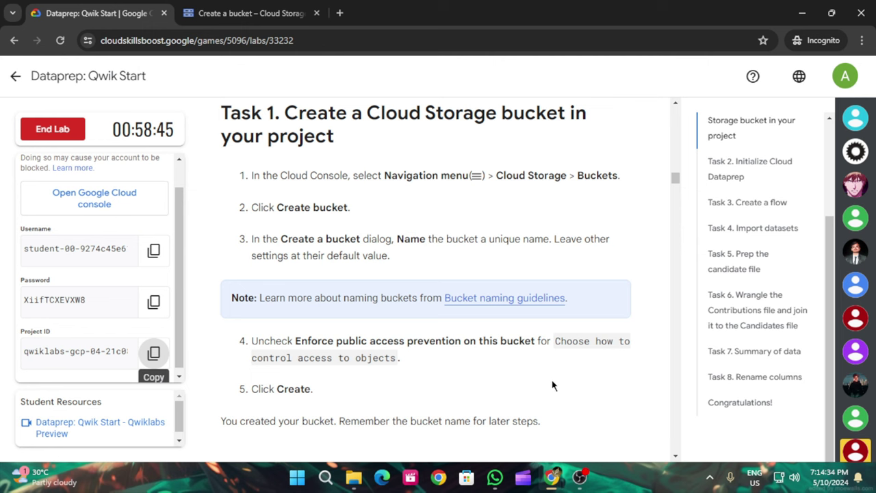
pyautogui.click(241, 8)
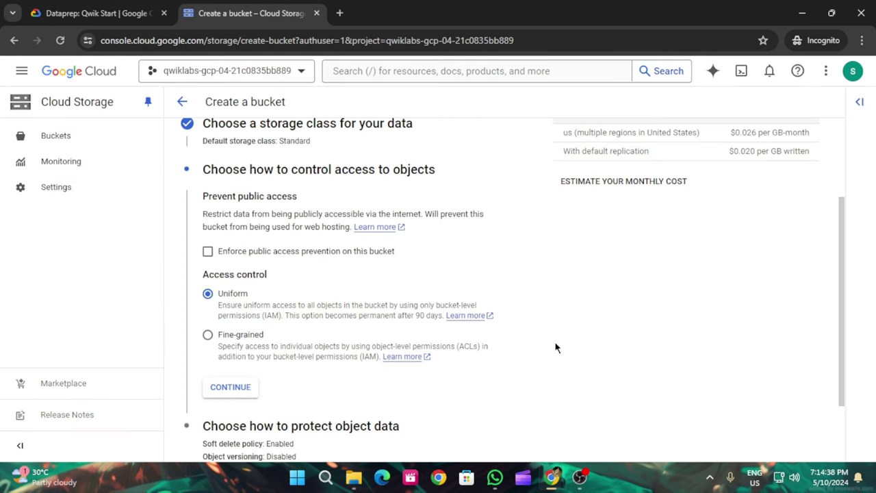
# Keep uniform access control and the default data protection settings, and create the bucket
pyautogui.scroll(-2, 554, 344)
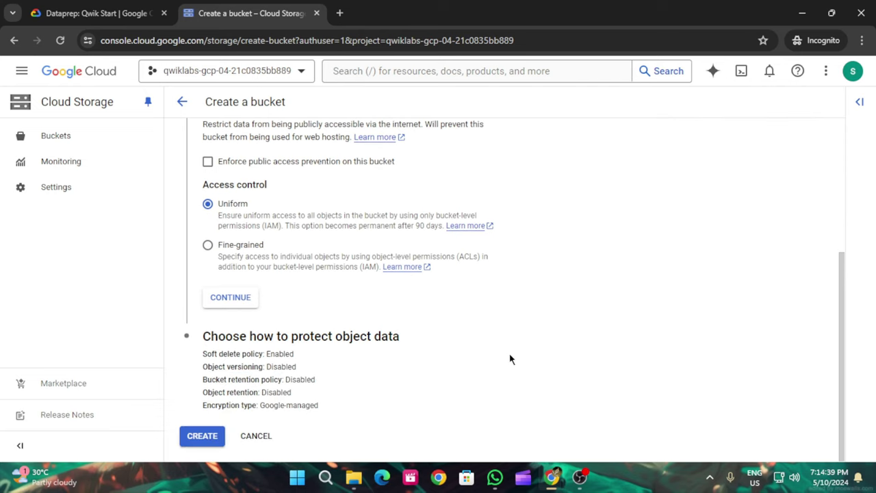
pyautogui.click(226, 301)
pyautogui.scroll(-4, 429, 414)
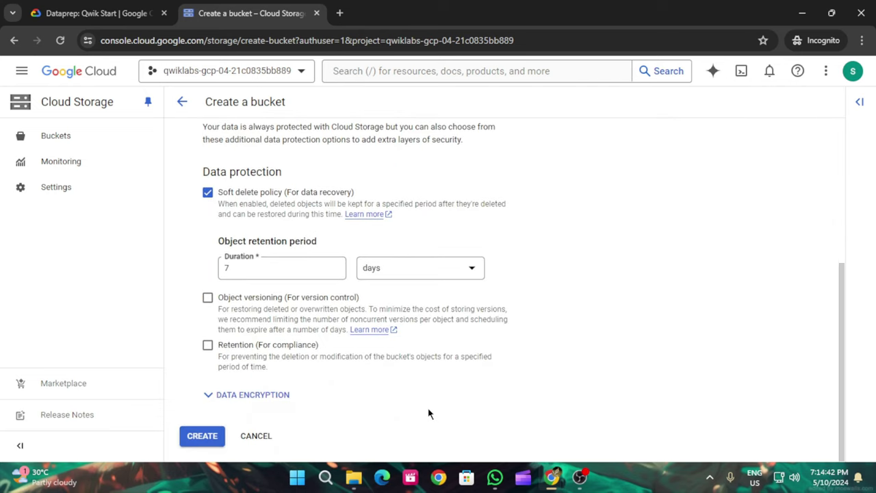
pyautogui.click(203, 437)
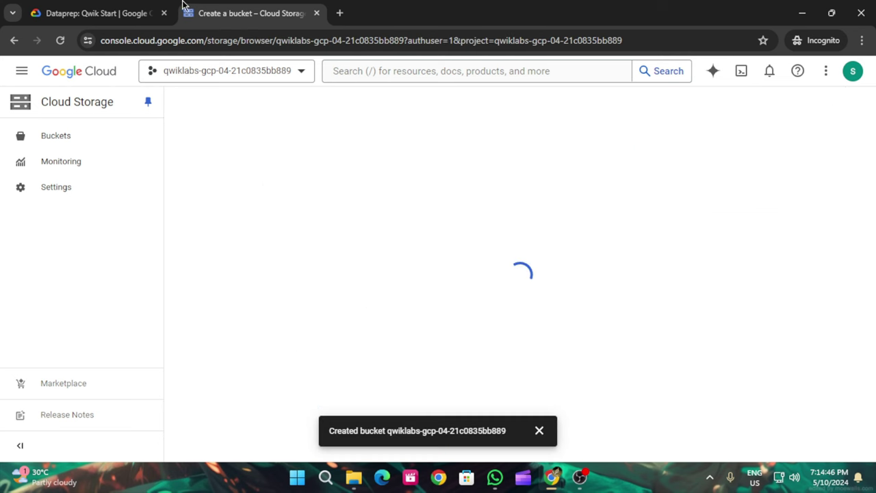
# Check the lab progress for the "Create a Cloud Storage bucket" task
pyautogui.hotkey('ctrl', 'shift', 'Tab')
pyautogui.scroll(-3, 444, 346)
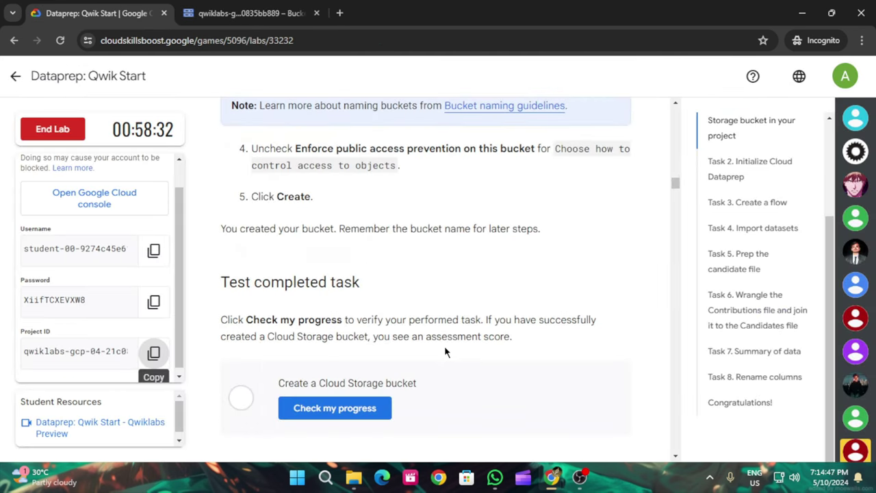
pyautogui.click(346, 408)
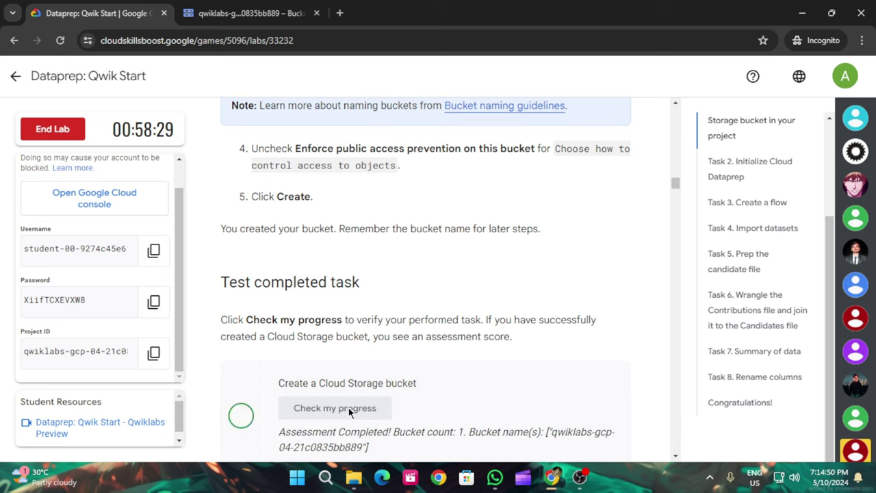
# Copy the gcloud service identity command from Task 2, Initialize Cloud Dataprep, in the lab instructions
pyautogui.scroll(-5, 350, 410)
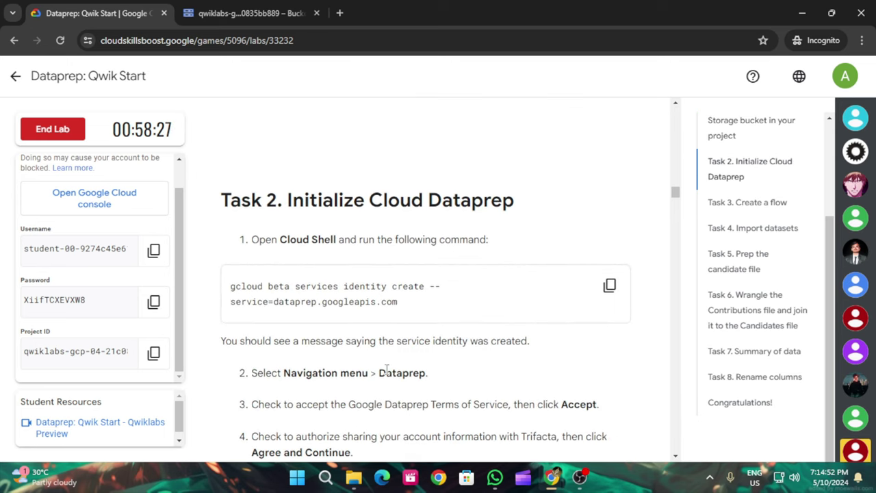
pyautogui.scroll(-1, 414, 358)
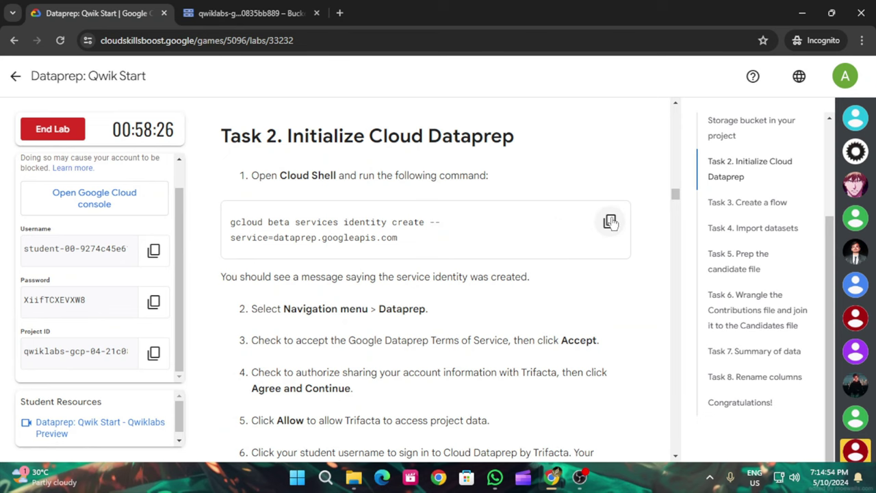
pyautogui.click(610, 221)
# Start a Cloud Shell session in the Google Cloud console and dismiss its introductory notices
pyautogui.click(260, 13)
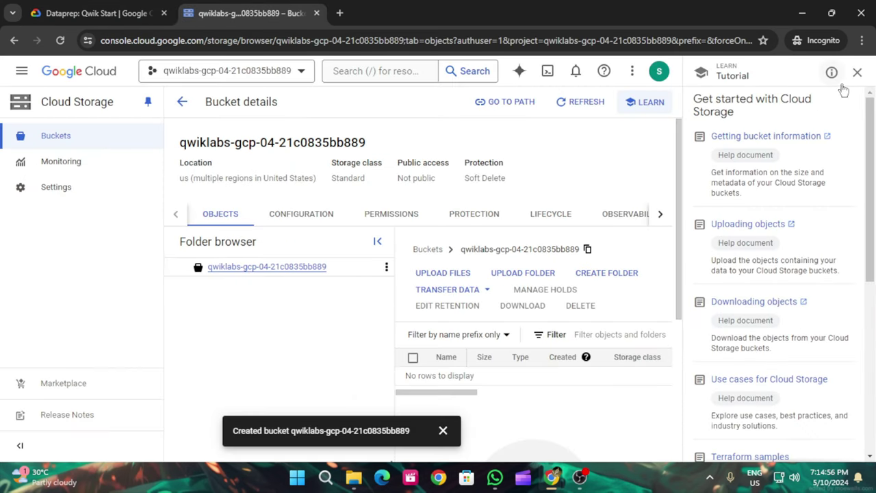
pyautogui.click(741, 70)
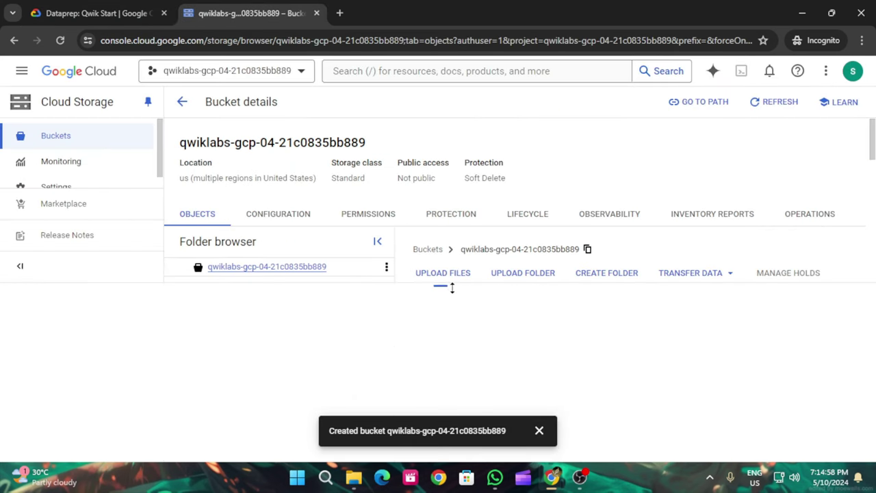
pyautogui.click(540, 431)
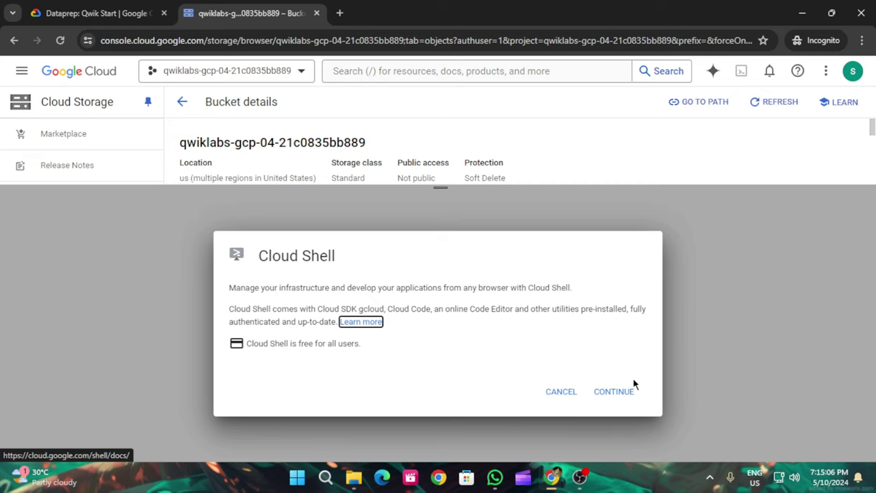
pyautogui.click(609, 401)
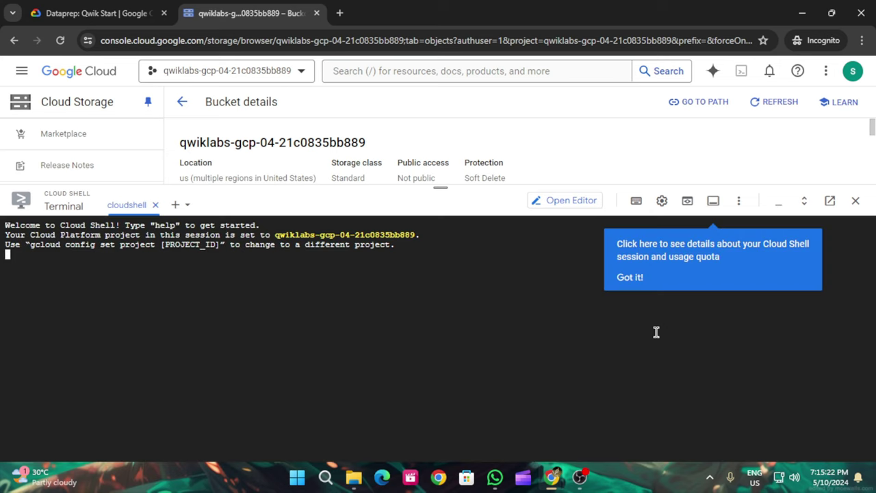
pyautogui.click(630, 277)
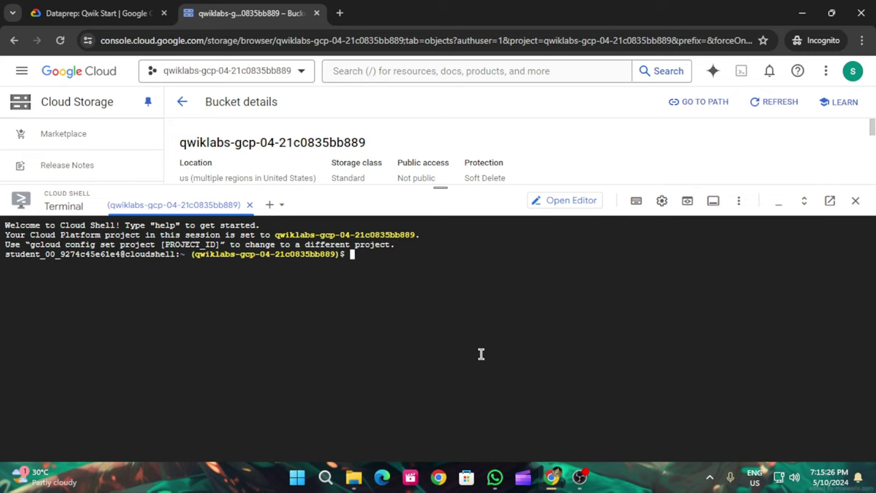
# Run "gcloud beta services identity create --service=dataprep.googleapis.com" in Cloud Shell and review the remaining Task 2 instructions
pyautogui.hotkey('ctrl', 'v')
pyautogui.press('Return')
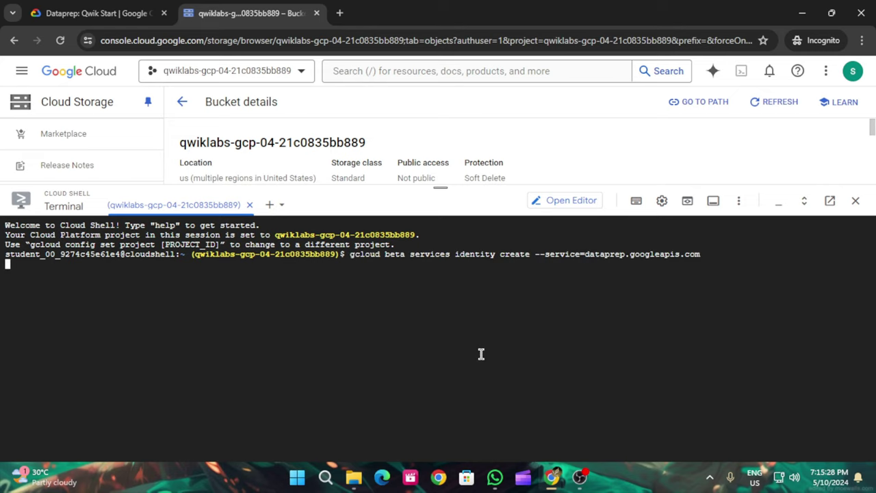
pyautogui.click(540, 373)
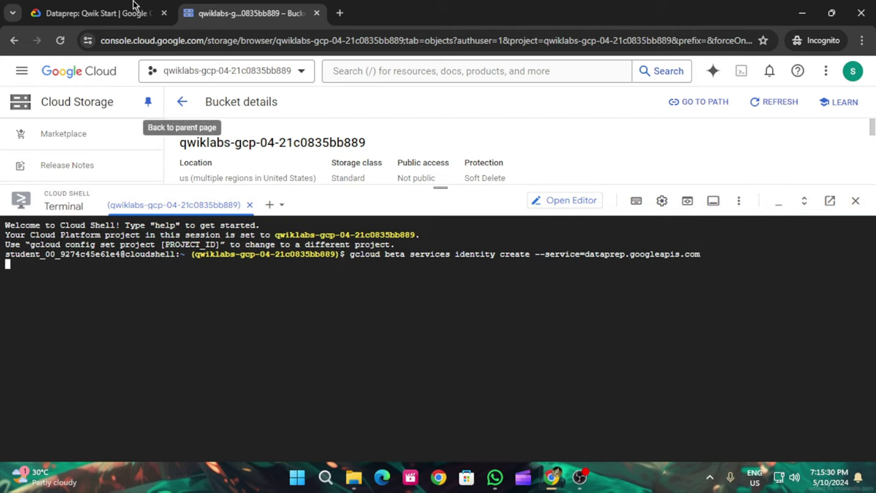
pyautogui.click(103, 13)
pyautogui.scroll(-5, 536, 273)
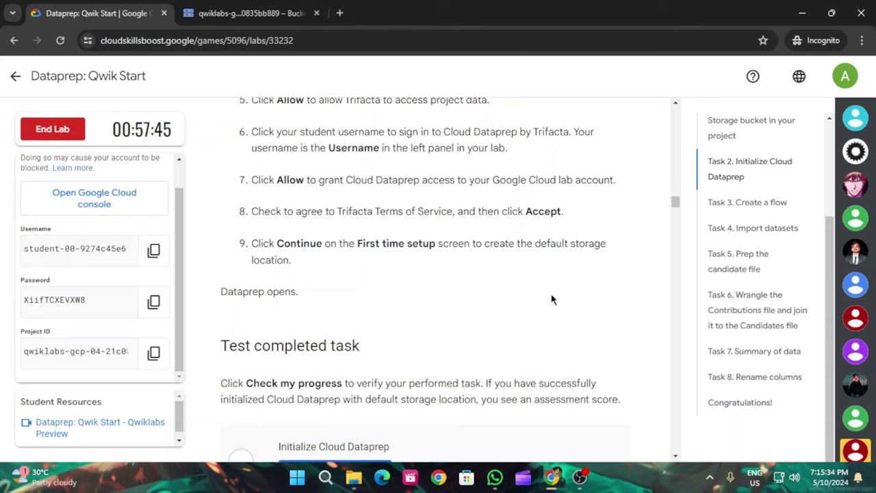
pyautogui.scroll(4, 553, 299)
pyautogui.click(230, 8)
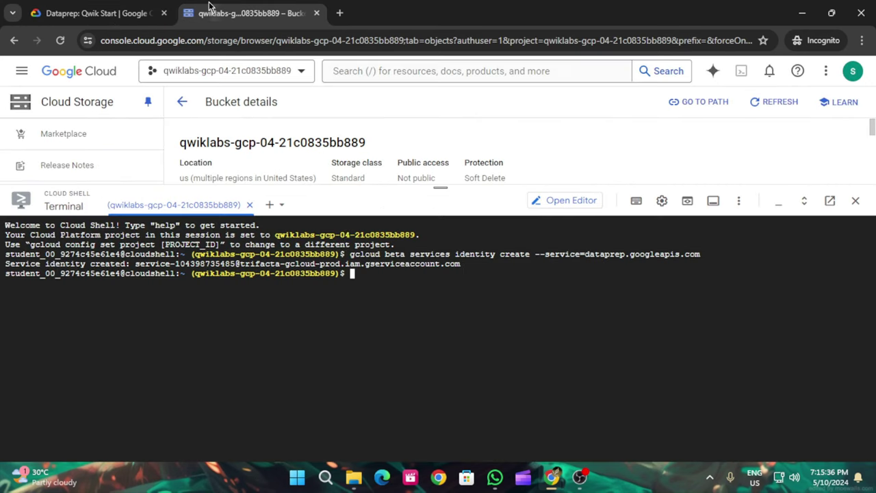
# Shrink the Cloud Shell panel and open the Dataprep product page by searching the console for "Dataprep"
pyautogui.moveTo(446, 186); pyautogui.dragTo(485, 413)
pyautogui.click(99, 13)
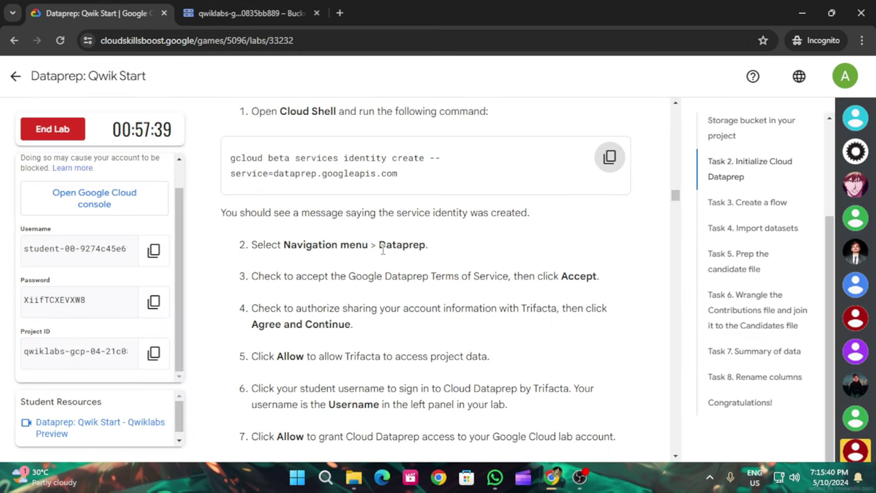
pyautogui.moveTo(379, 248); pyautogui.dragTo(425, 241)
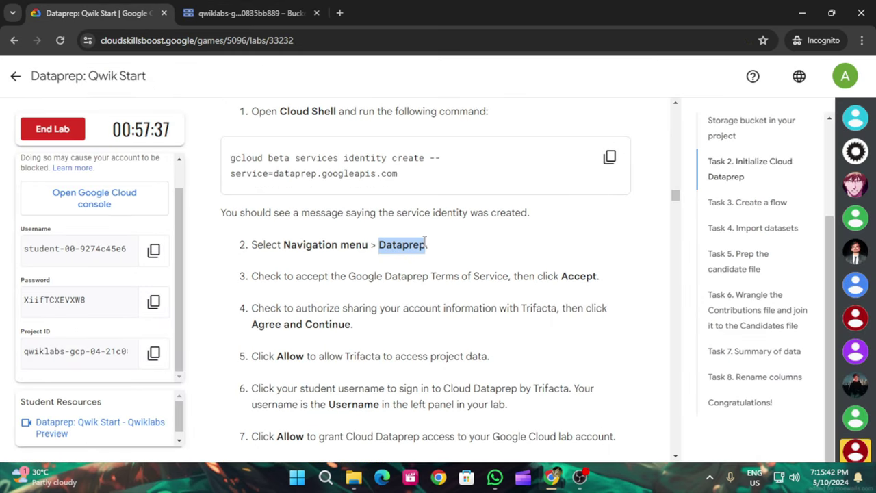
pyautogui.click(250, 13)
pyautogui.click(393, 71)
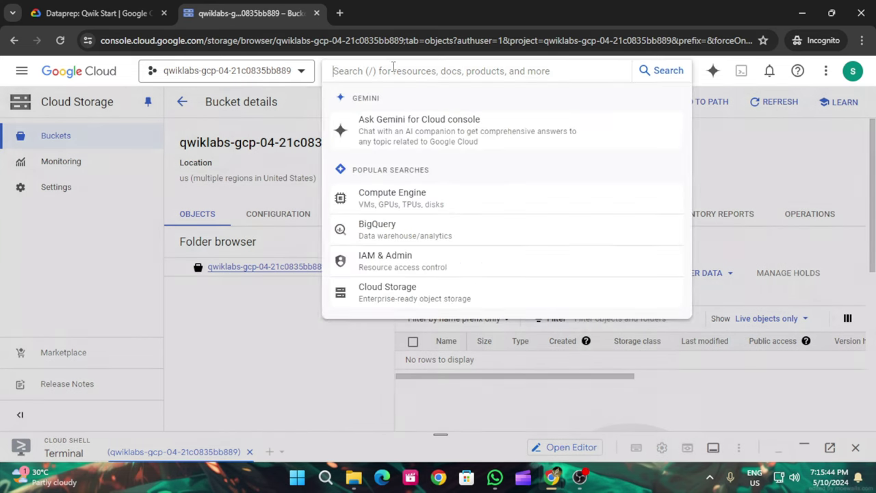
pyautogui.hotkey('ctrl', 'v')
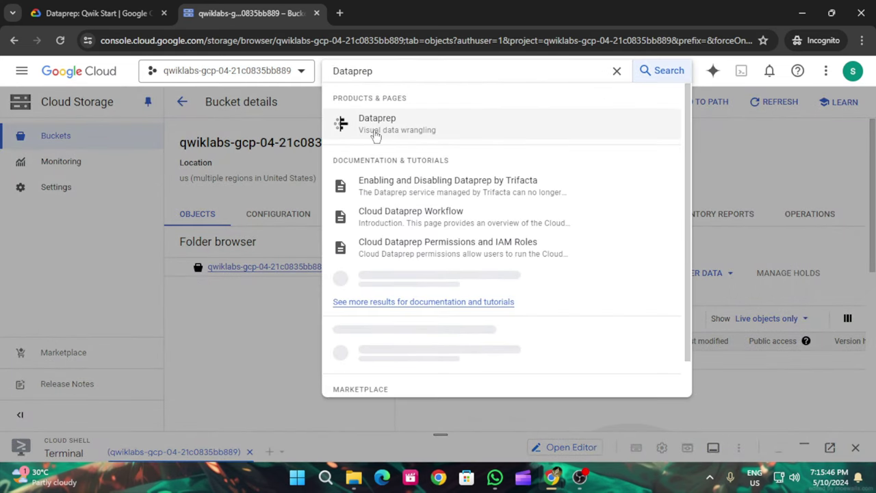
pyautogui.click(365, 123)
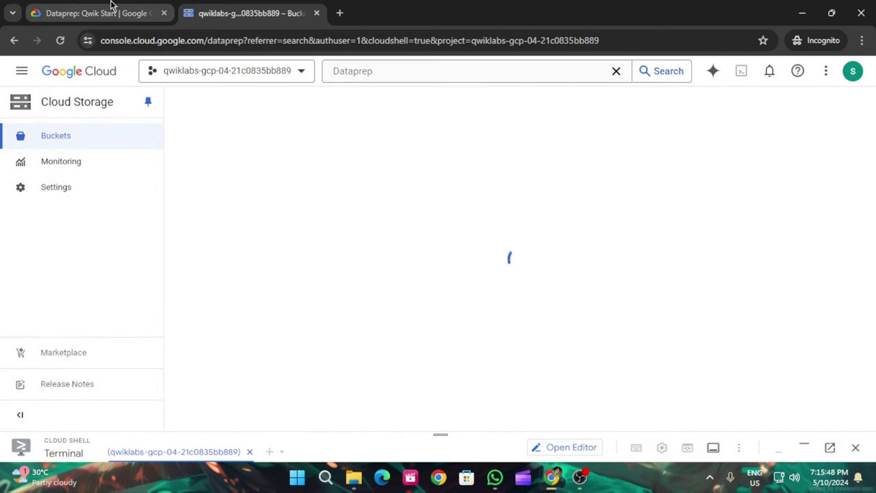
# Check the lab instructions and accept the Google Dataprep Terms of Service
pyautogui.click(110, 10)
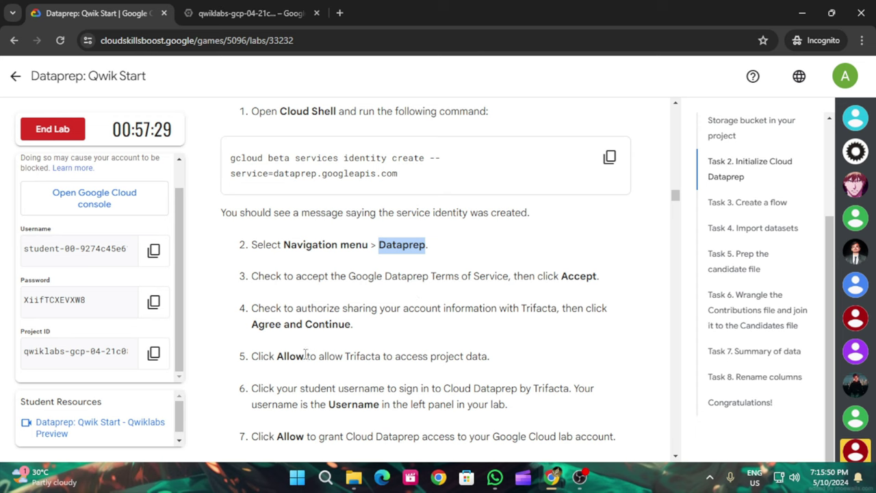
pyautogui.click(238, 19)
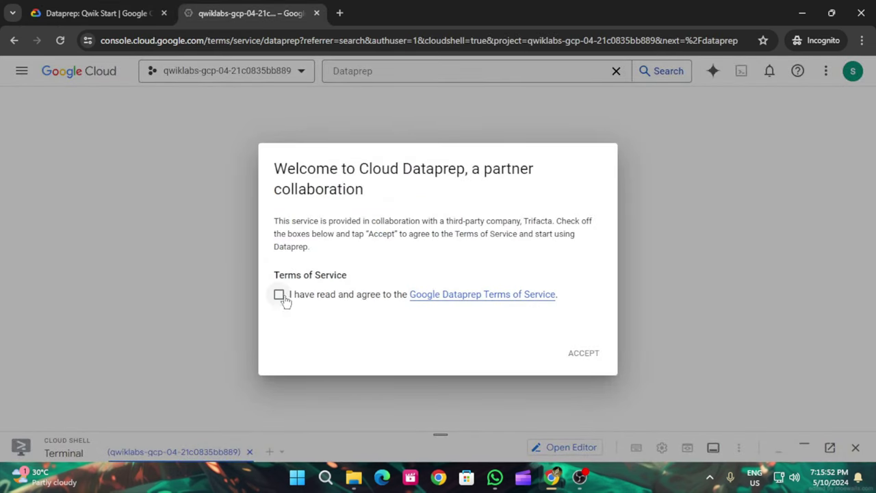
pyautogui.click(280, 295)
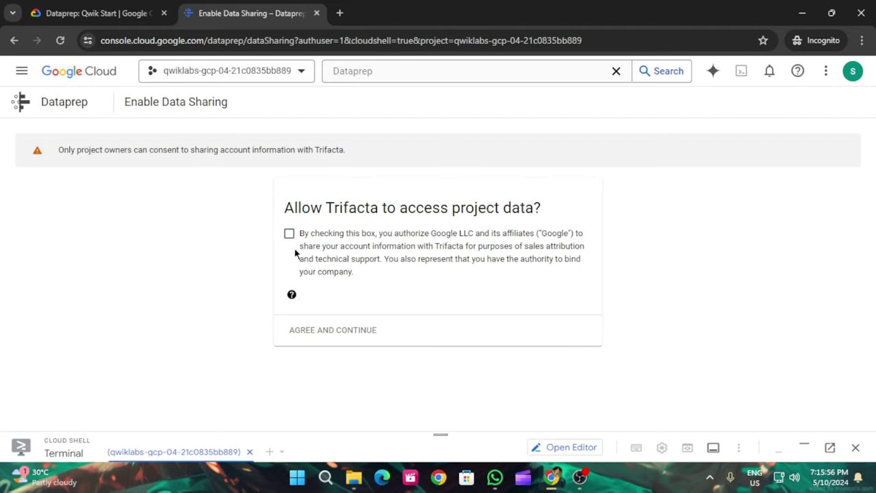
# Authorize Google to share account information with Trifacta, consulting the lab instructions, and agree to continue
pyautogui.click(289, 233)
pyautogui.click(104, 7)
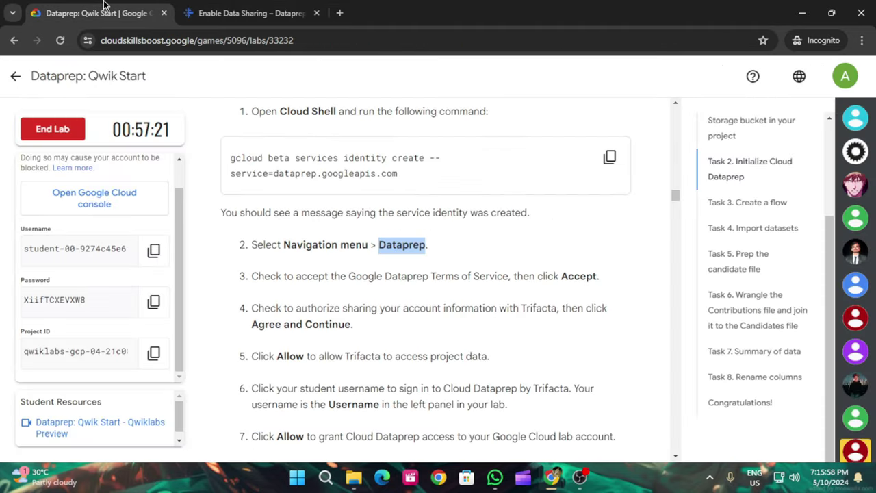
pyautogui.scroll(-3, 312, 282)
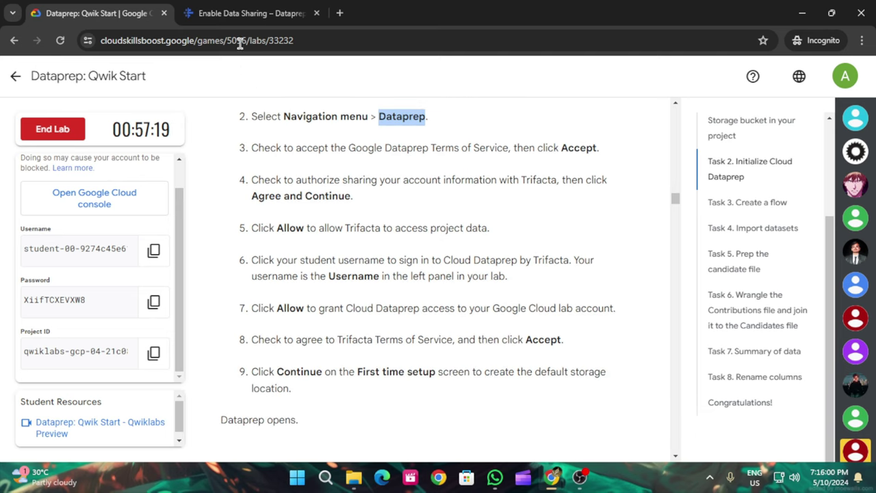
pyautogui.click(224, 9)
pyautogui.click(314, 334)
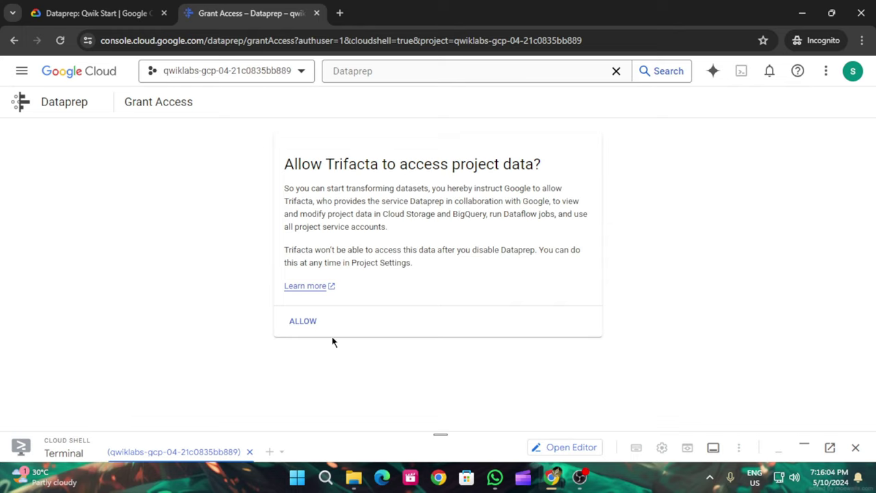
pyautogui.click(304, 321)
pyautogui.click(102, 13)
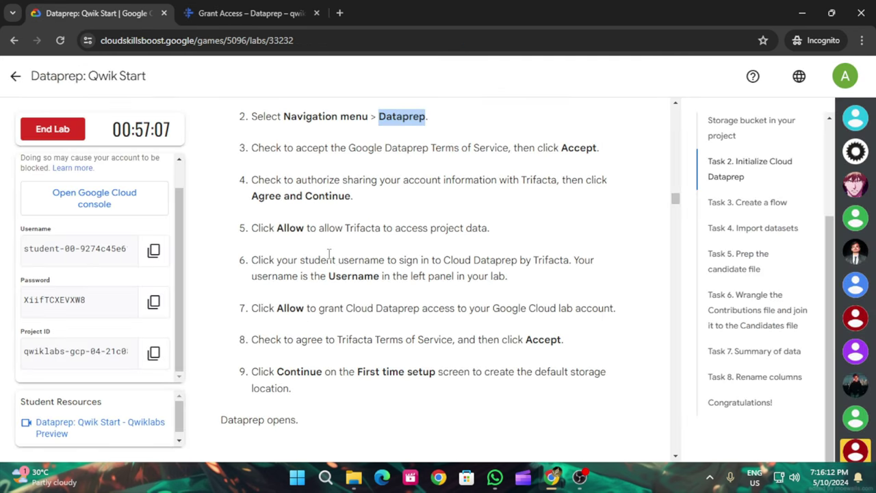
pyautogui.scroll(-1, 511, 332)
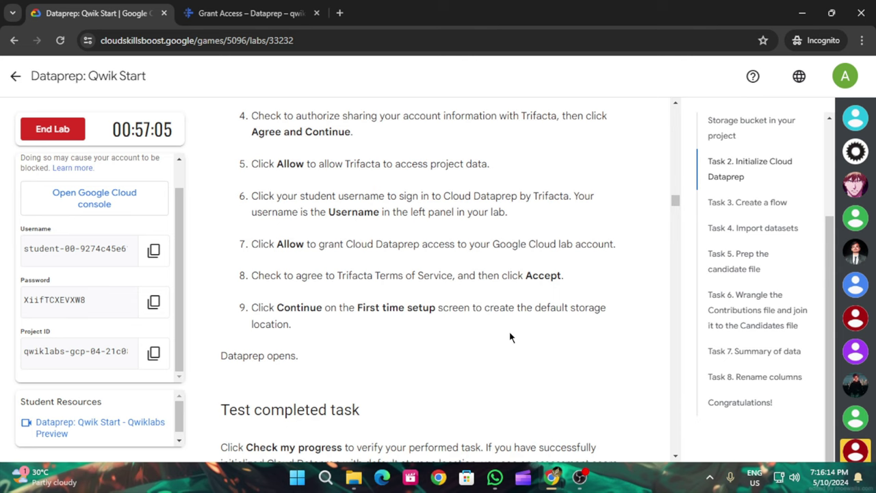
pyautogui.scroll(-1, 512, 336)
pyautogui.click(220, 8)
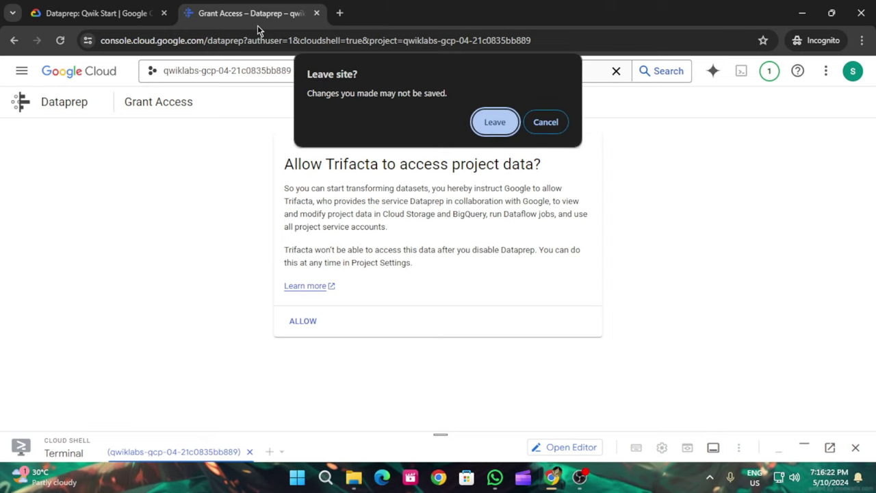
pyautogui.click(545, 122)
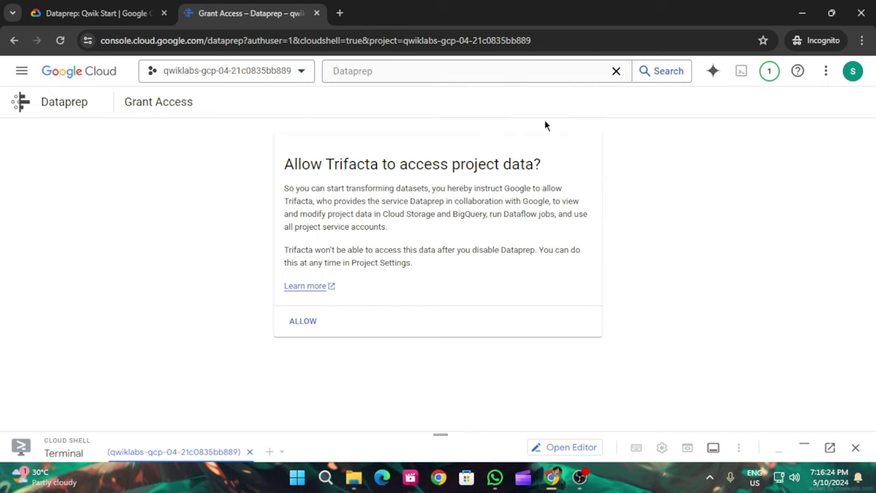
pyautogui.click(305, 319)
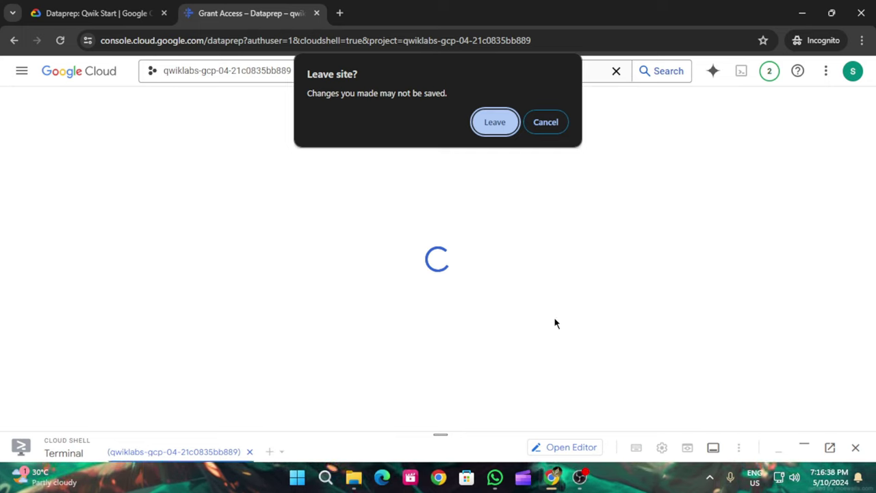
pyautogui.click(547, 124)
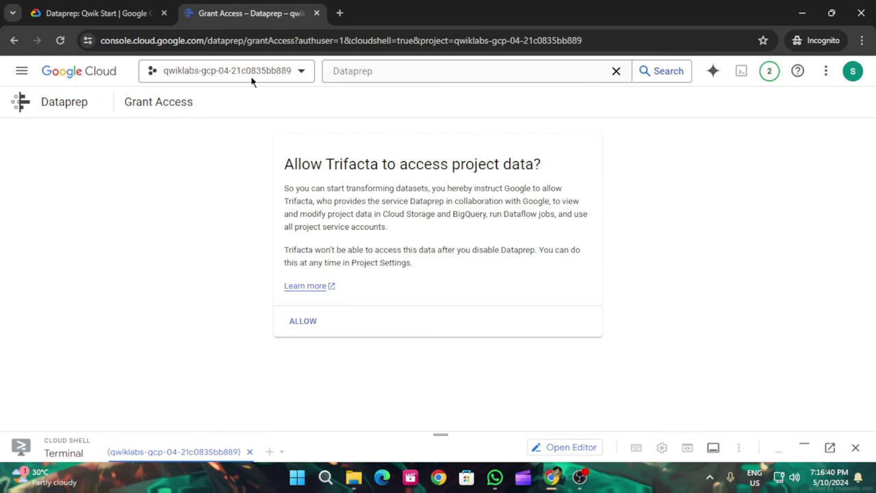
# Recheck the Task 2 instructions, allow Trifacta to access the project data, and agree to leave the console page
pyautogui.click(143, 13)
pyautogui.scroll(1, 401, 211)
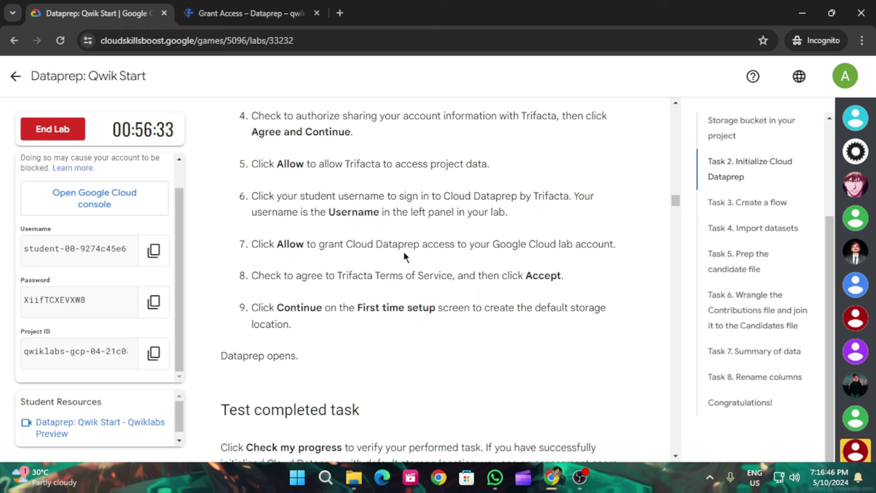
pyautogui.click(319, 20)
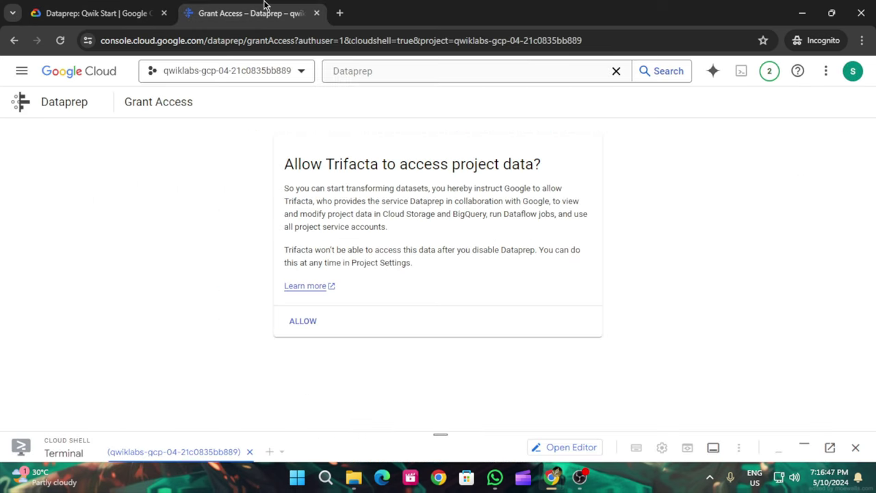
pyautogui.click(305, 323)
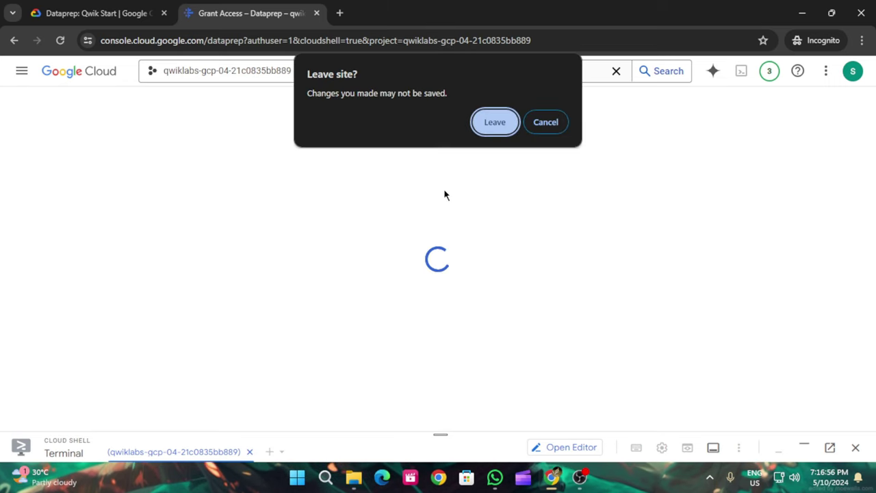
pyautogui.click(505, 127)
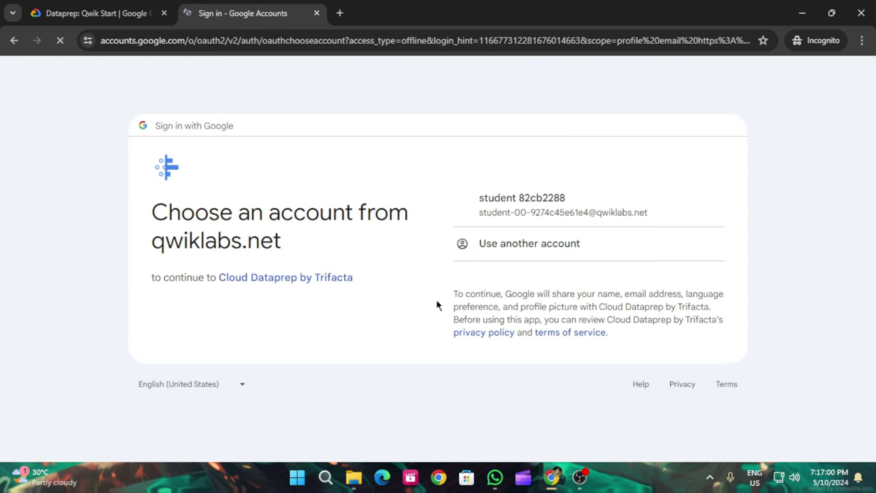
# Sign in to Cloud Dataprep by Trifacta with the lab student account, granting it access, and accept the Trifacta Terms of Service
pyautogui.click(616, 211)
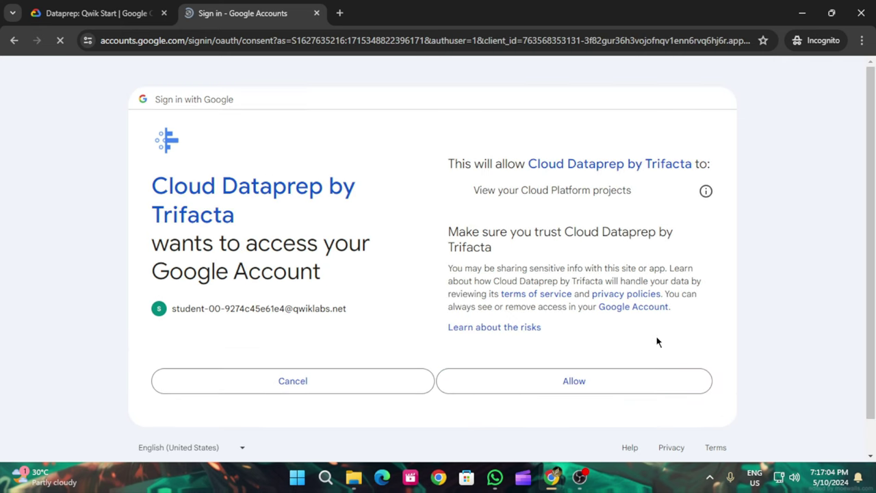
pyautogui.click(655, 372)
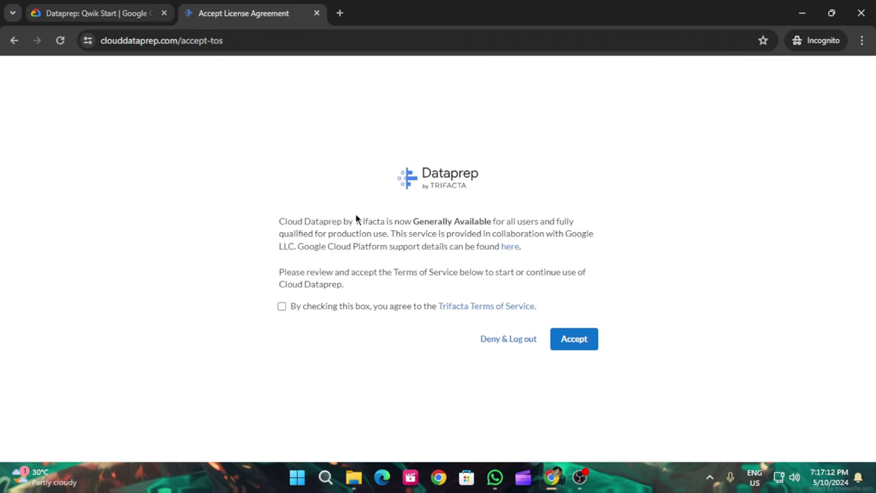
pyautogui.click(571, 343)
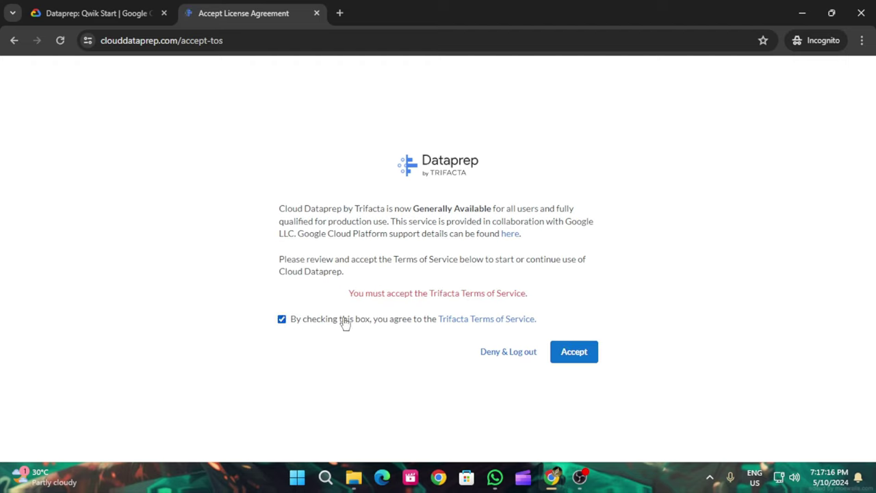
pyautogui.click(577, 353)
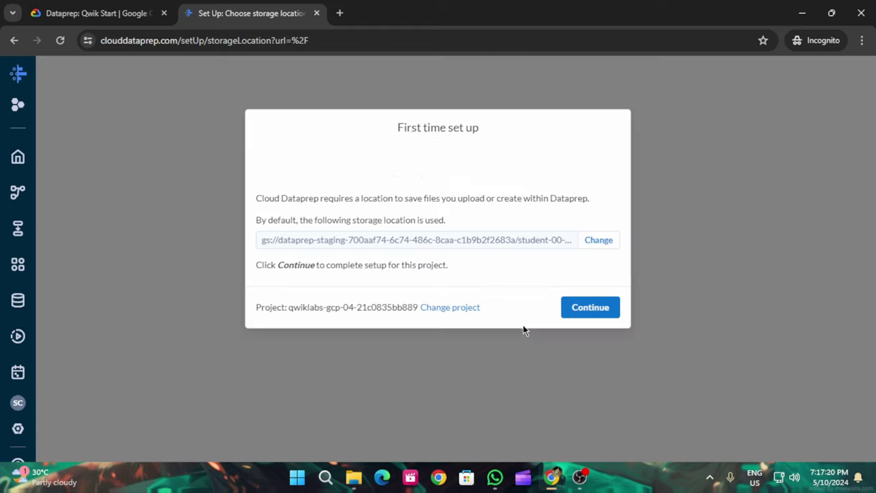
# Complete the Dataprep first time set up with the default storage location, as the lab instructions direct
pyautogui.click(49, 8)
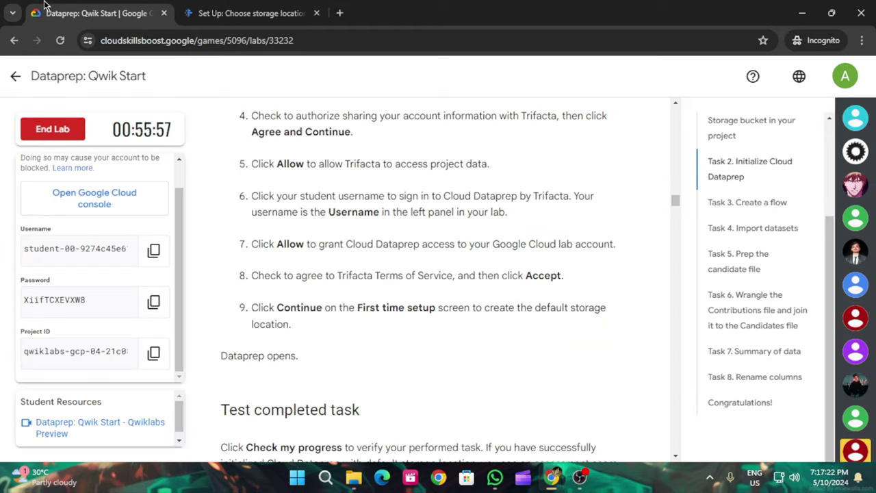
pyautogui.click(242, 12)
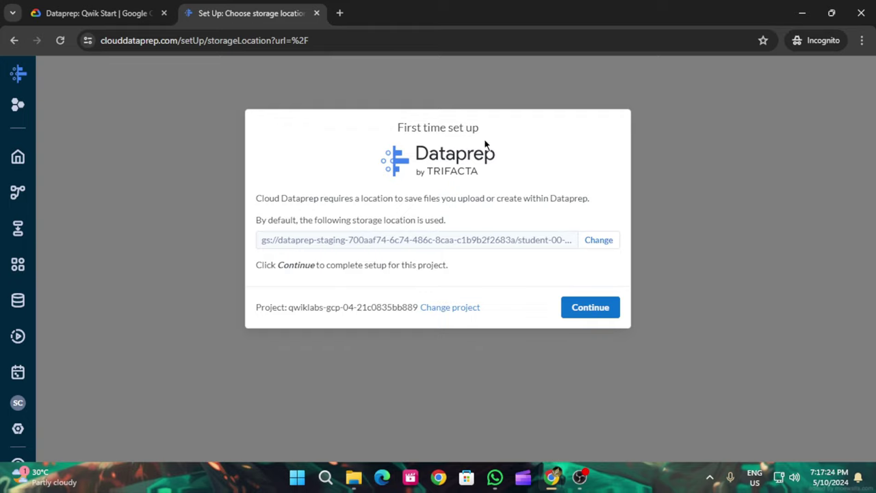
pyautogui.click(602, 309)
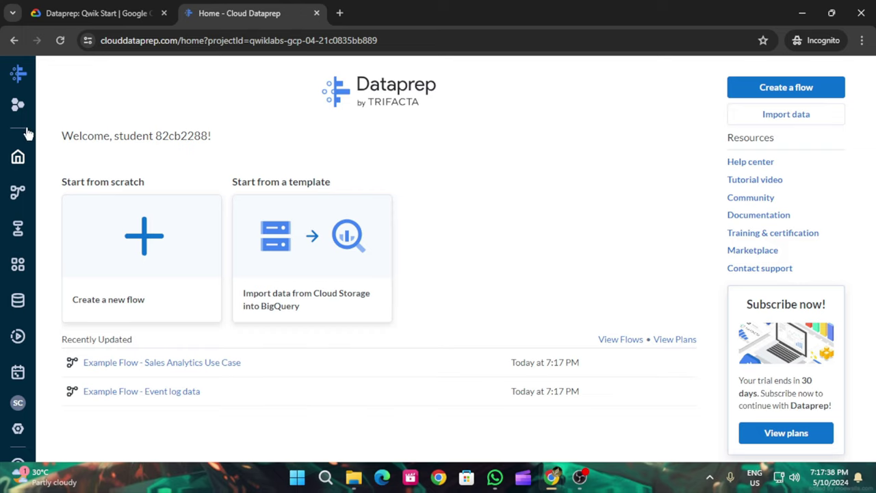
# Check the lab progress for the "Initialize Cloud Dataprep" task
pyautogui.click(64, 8)
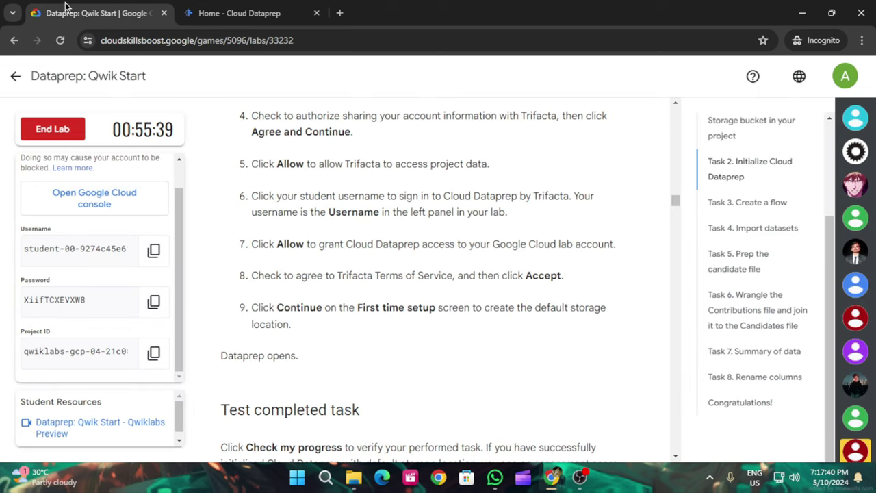
pyautogui.scroll(-3, 337, 332)
pyautogui.click(352, 342)
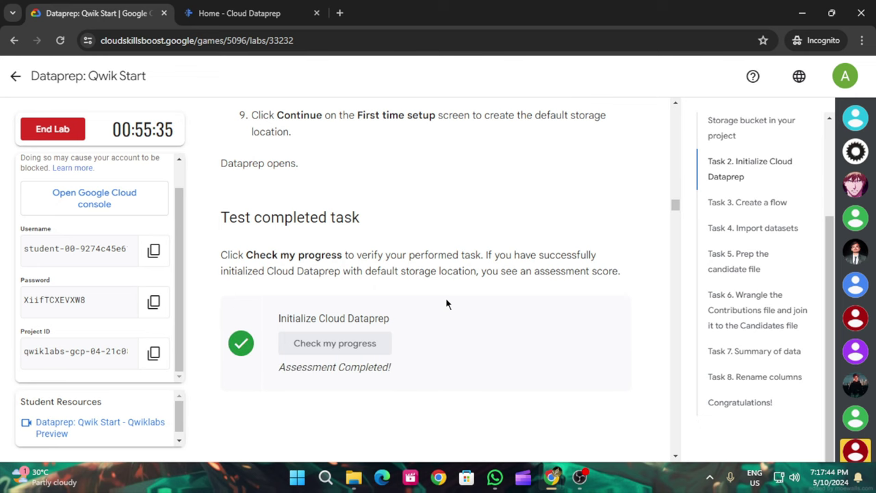
# Read the first Task 3 instruction in the lab and create a blank flow from the Dataprep Flows page
pyautogui.scroll(-1, 443, 294)
pyautogui.scroll(-5, 441, 294)
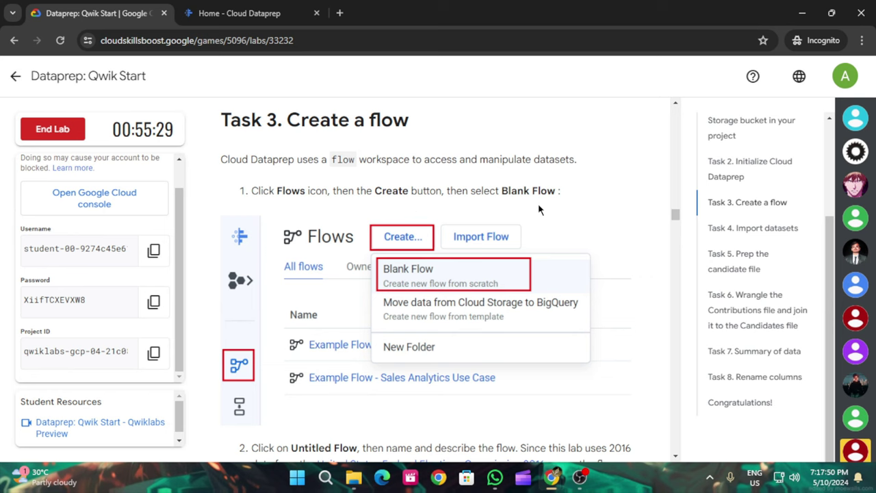
pyautogui.click(264, 10)
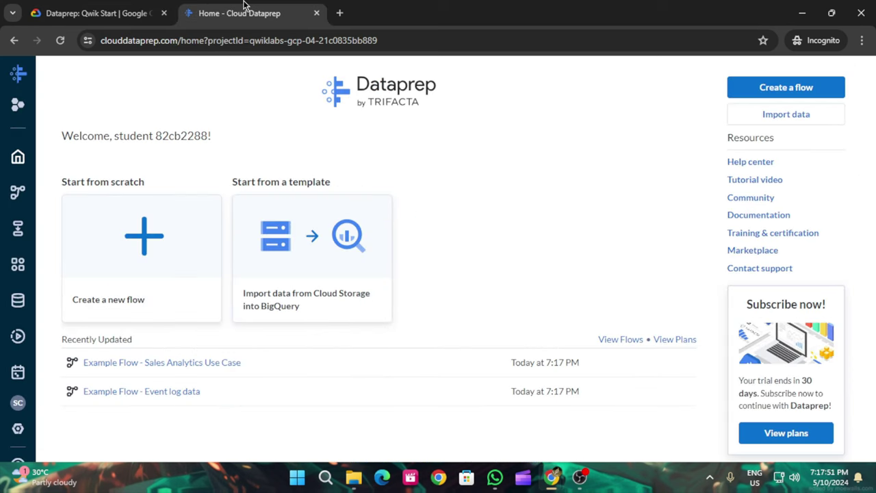
pyautogui.click(19, 196)
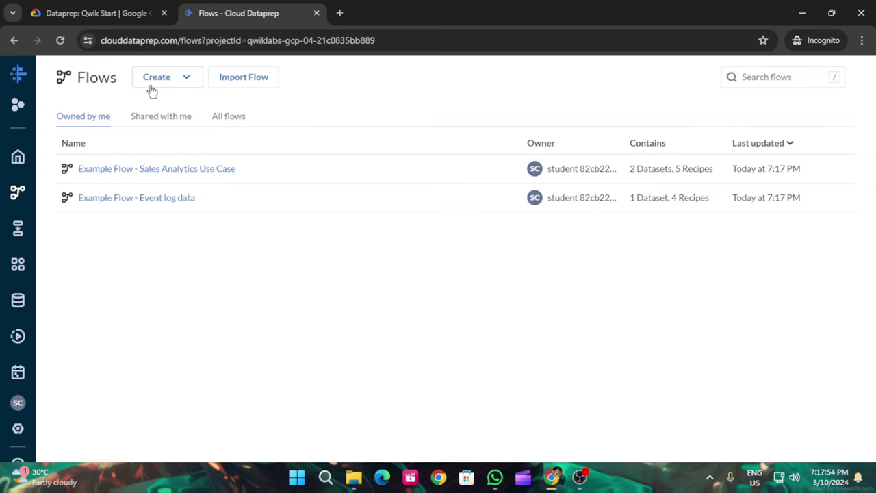
pyautogui.click(161, 81)
pyautogui.click(189, 113)
# Copy the name FEC-2016 from the Task 3 lab instructions and enter it as the untitled flow's name
pyautogui.click(149, 13)
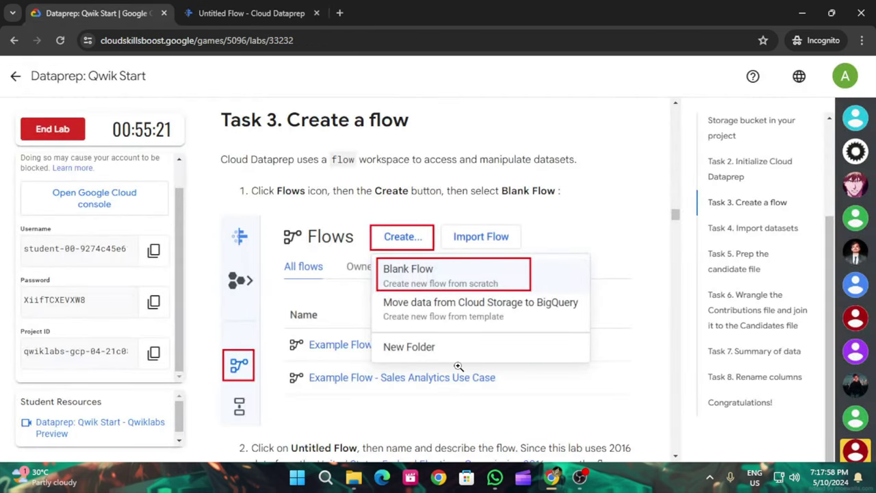
pyautogui.scroll(-5, 459, 366)
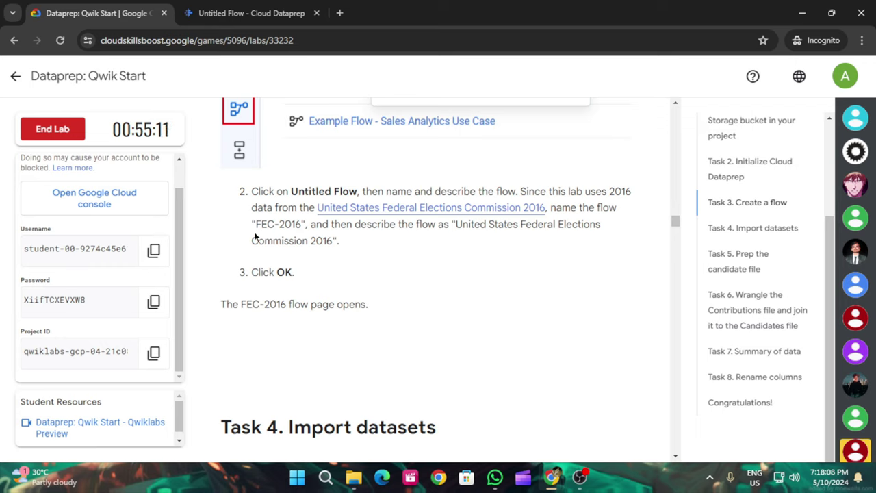
pyautogui.moveTo(254, 225); pyautogui.dragTo(303, 224)
pyautogui.hotkey('ctrl', 'c')
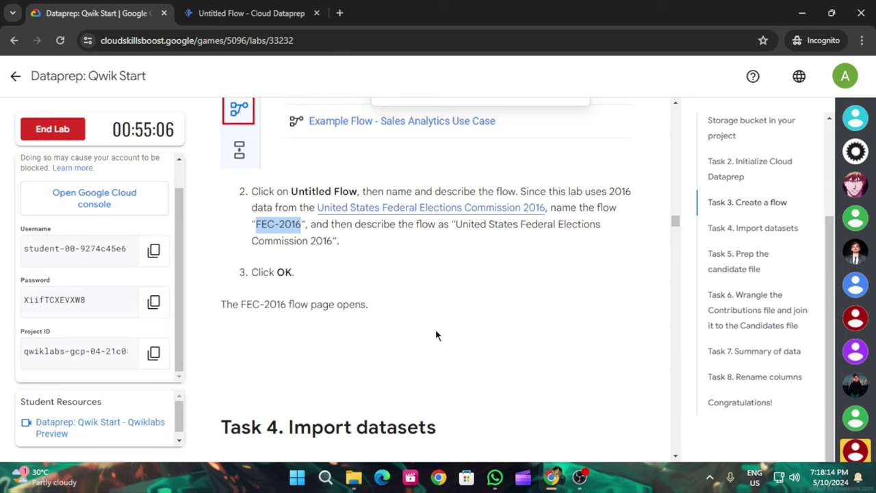
pyautogui.click(252, 10)
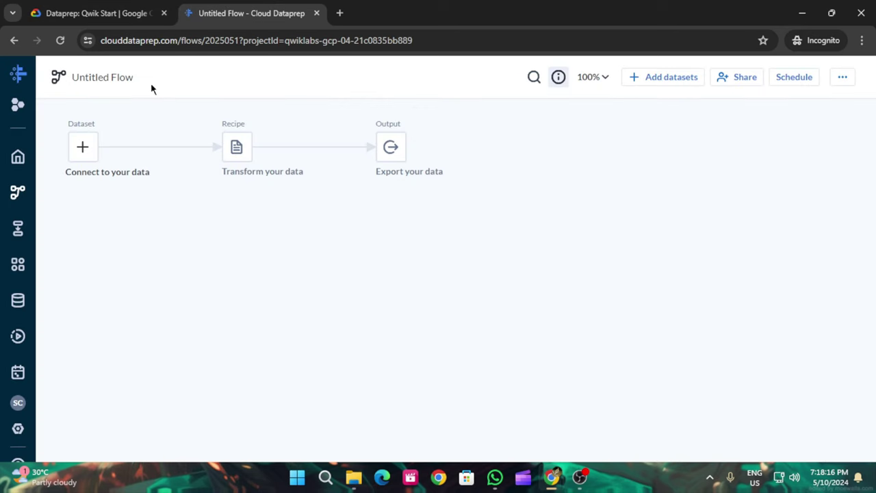
pyautogui.click(114, 77)
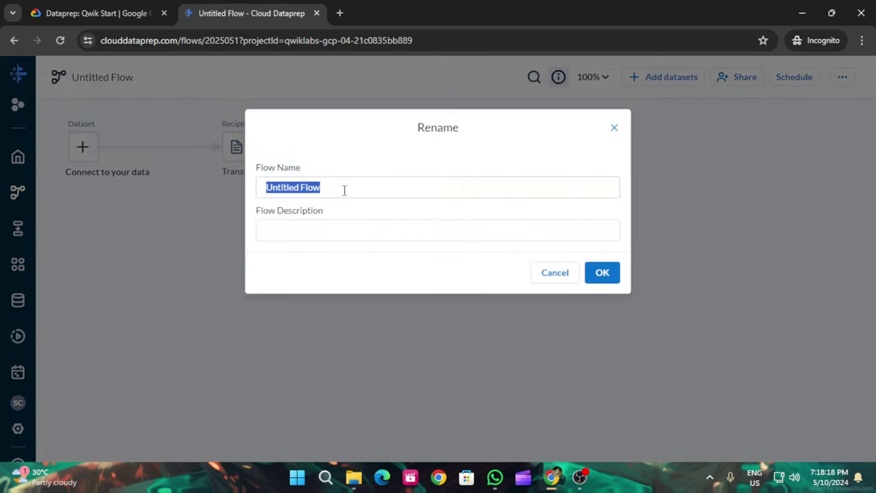
pyautogui.hotkey('ctrl', 'v')
# Copy the description "United States Federal Elections Commission 2016" from the lab, enter it as the flow description, and save the flow details
pyautogui.click(99, 13)
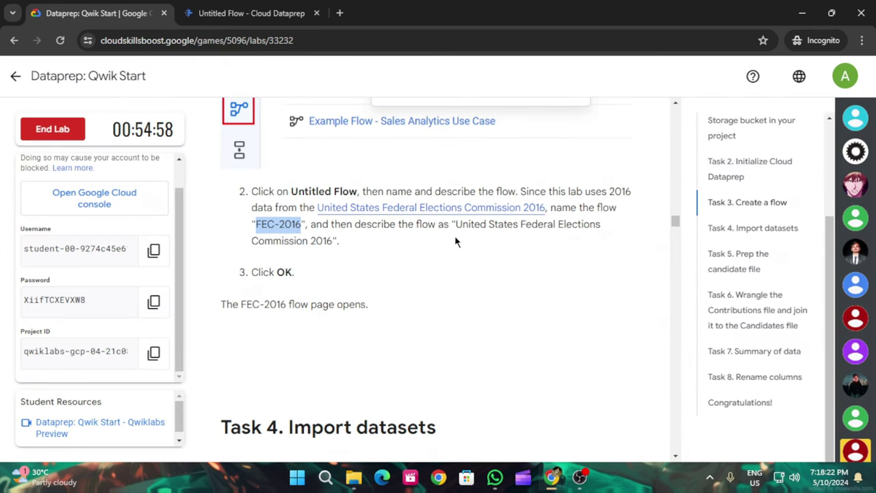
pyautogui.moveTo(458, 225); pyautogui.dragTo(333, 241)
pyautogui.hotkey('ctrl', 'c')
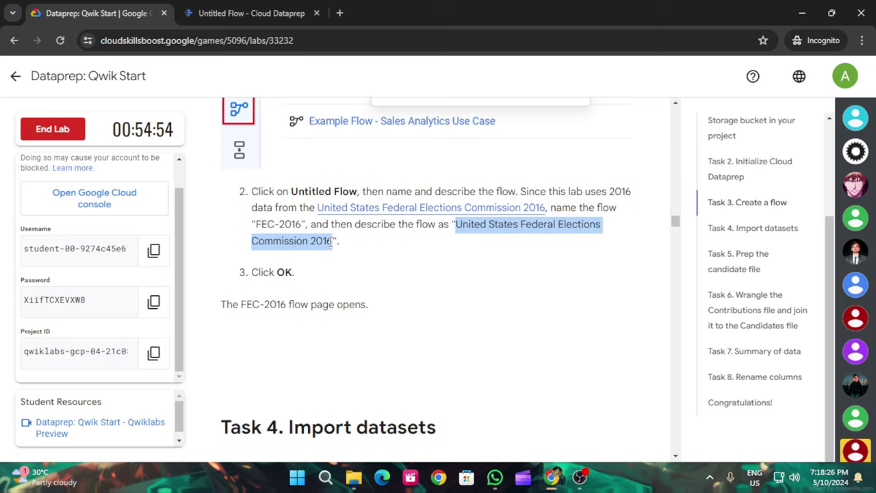
pyautogui.click(273, 5)
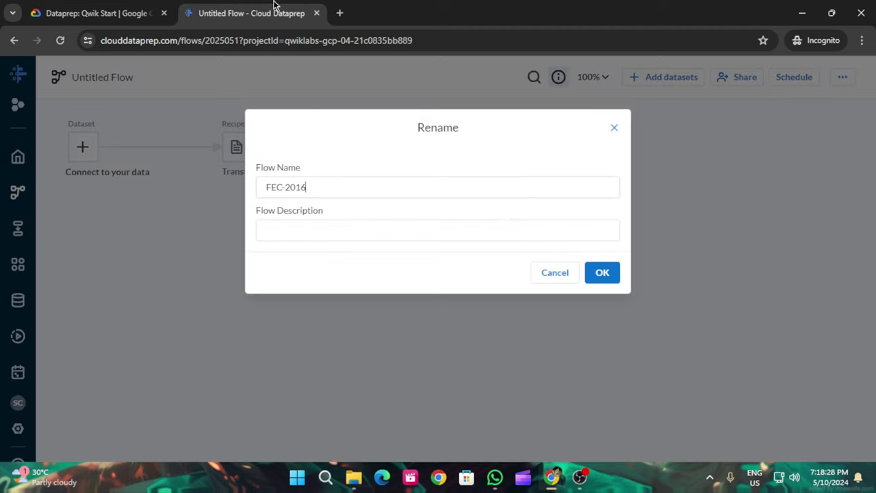
pyautogui.click(308, 226)
pyautogui.hotkey('ctrl', 'v')
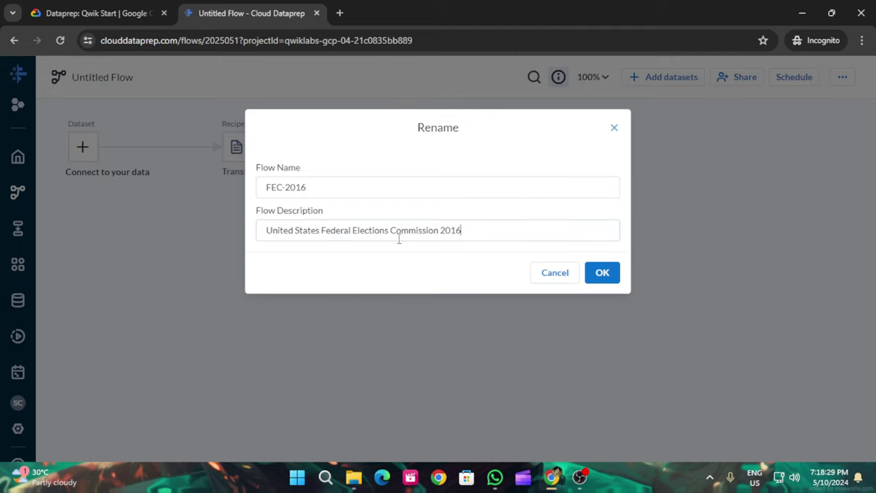
pyautogui.click(586, 273)
# Read the first Task 4 instructions in the lab and start adding datasets to the FEC-2016 flow
pyautogui.click(96, 13)
pyautogui.scroll(-3, 336, 329)
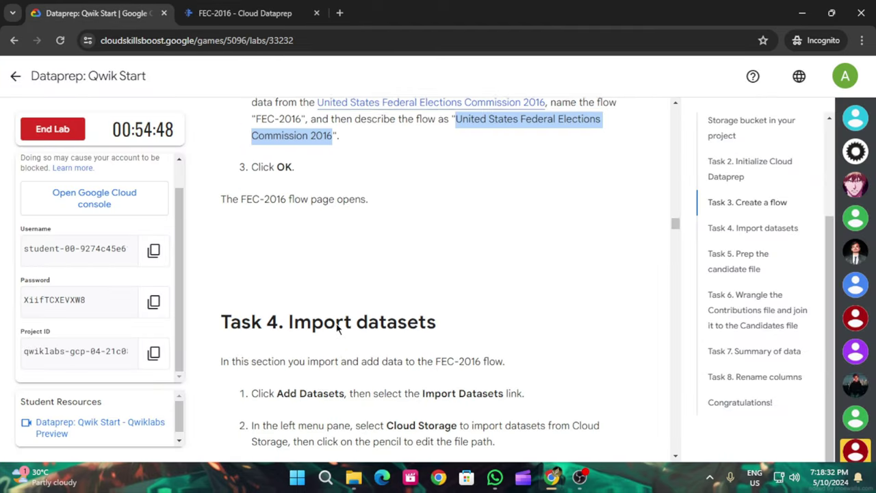
pyautogui.scroll(-3, 336, 329)
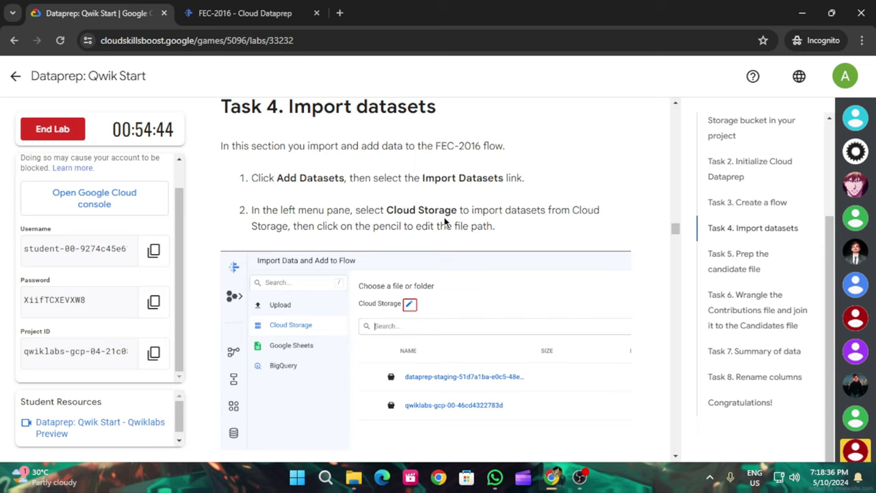
pyautogui.click(226, 9)
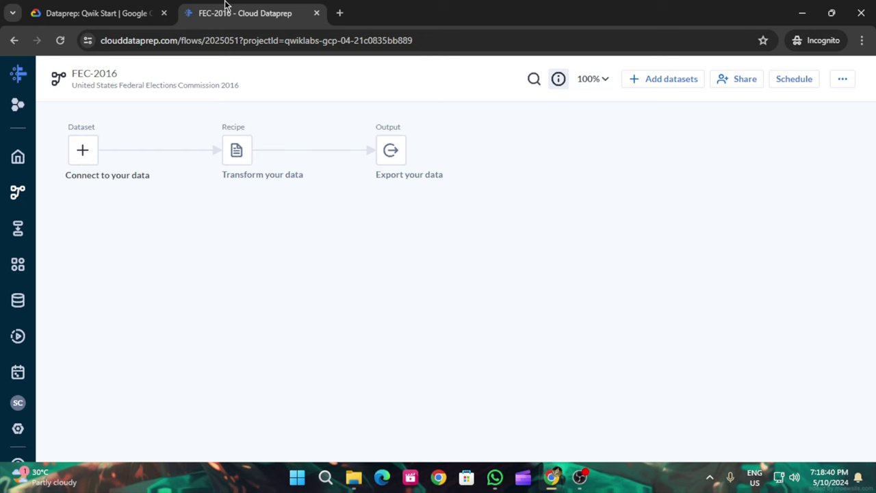
pyautogui.click(70, 9)
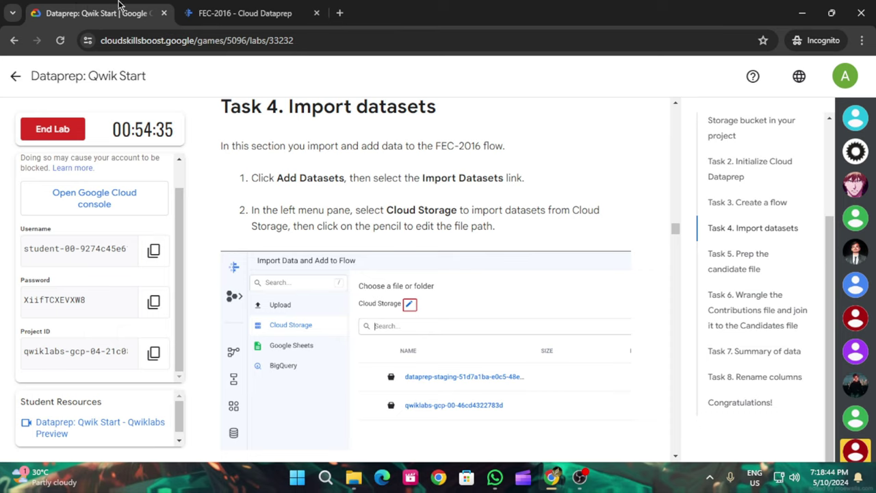
pyautogui.click(246, 12)
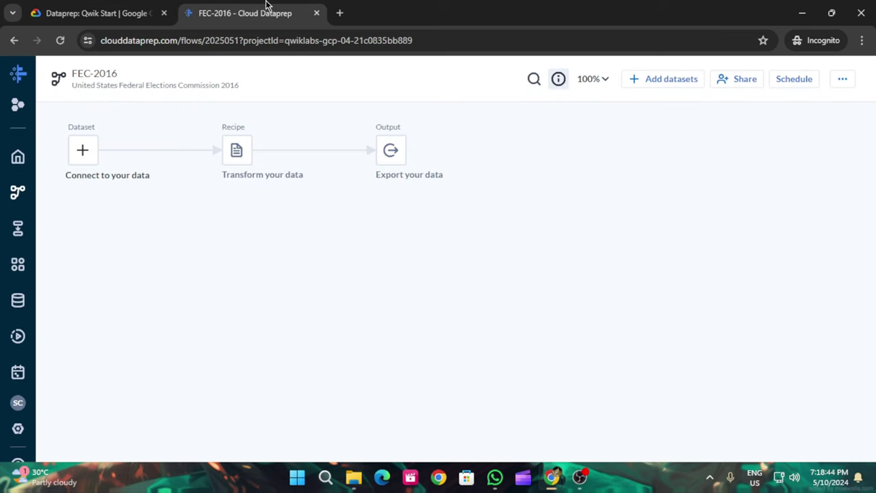
pyautogui.click(17, 107)
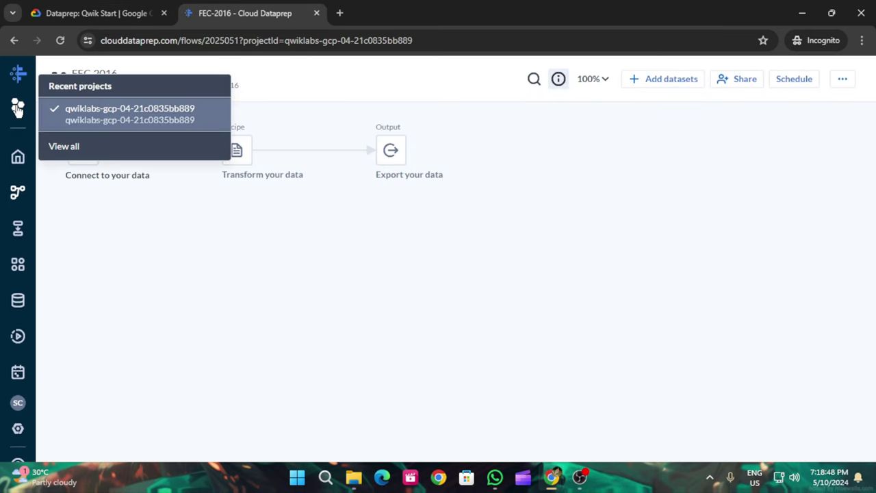
pyautogui.click(50, 128)
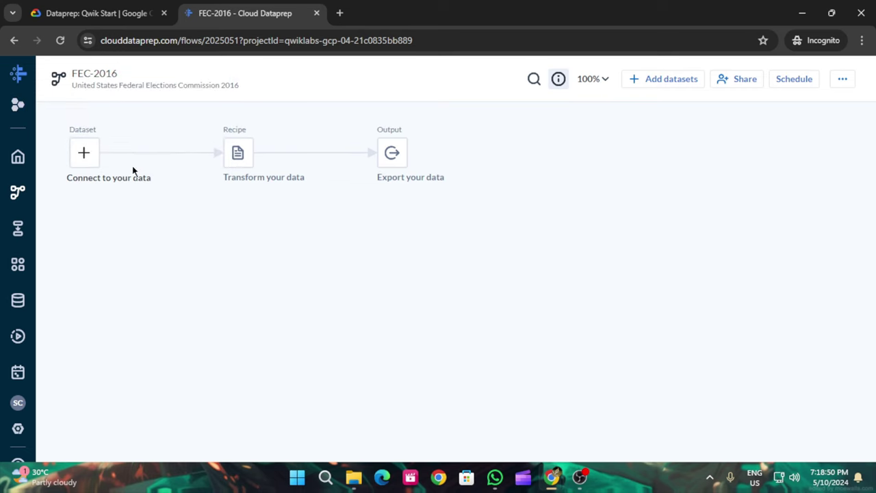
pyautogui.click(74, 156)
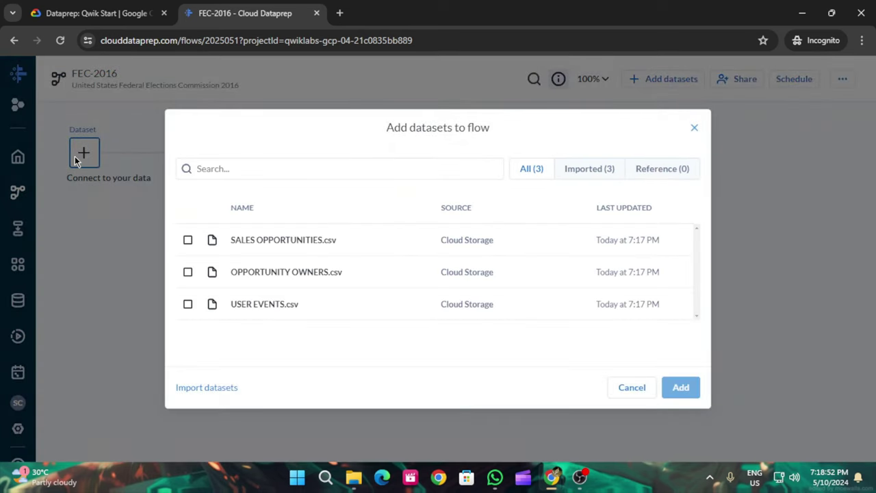
# Check the lab's import instructions again and start importing new datasets into the FEC-2016 flow
pyautogui.click(91, 8)
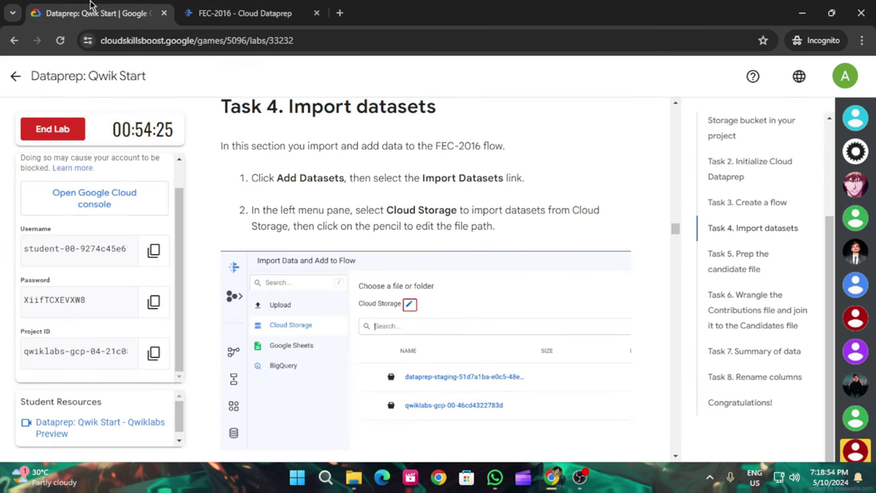
pyautogui.click(229, 12)
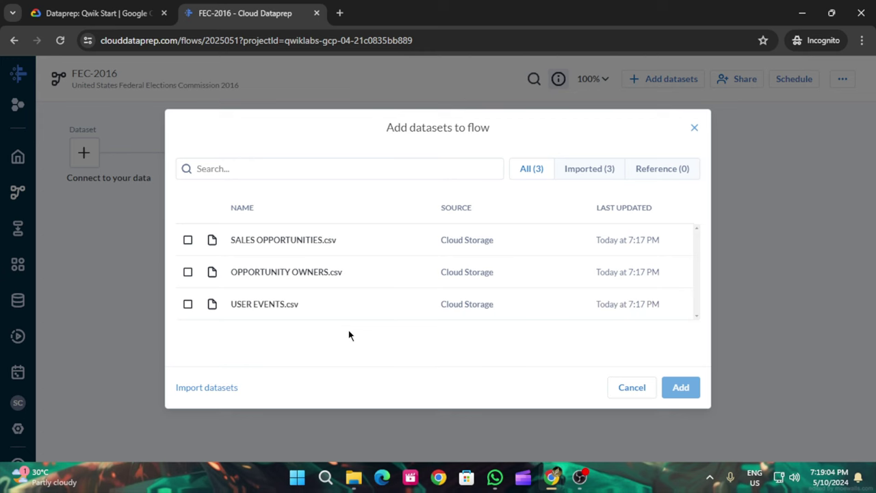
pyautogui.click(95, 13)
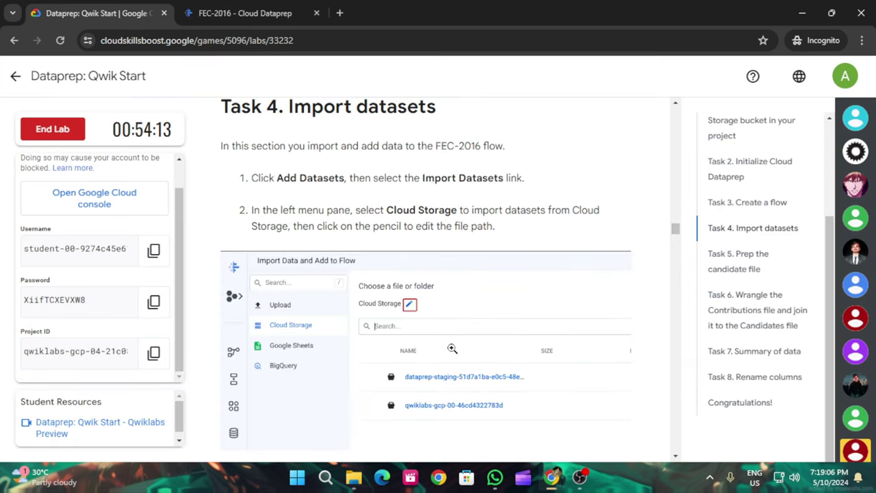
pyautogui.scroll(-1, 452, 348)
pyautogui.scroll(-1, 452, 349)
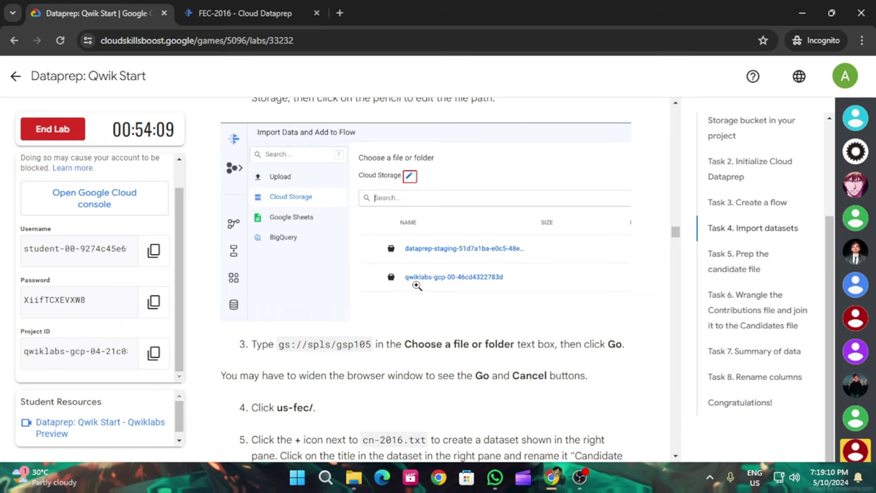
pyautogui.scroll(1, 428, 294)
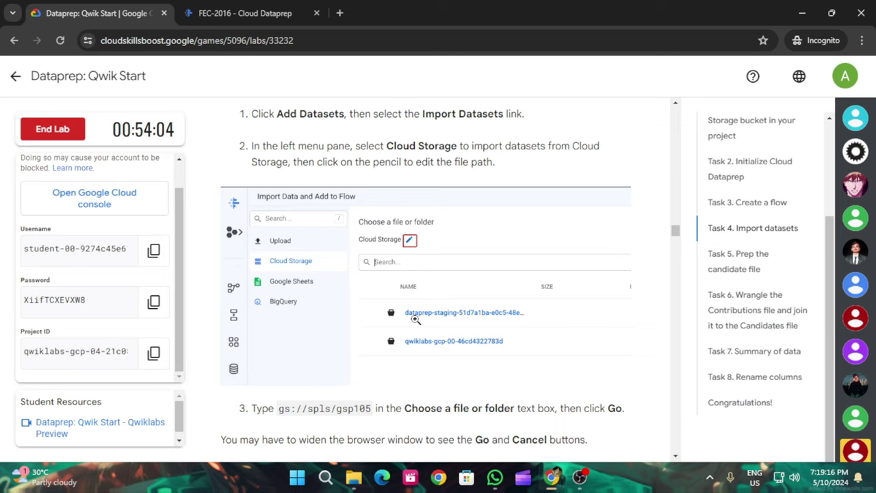
pyautogui.scroll(1, 397, 301)
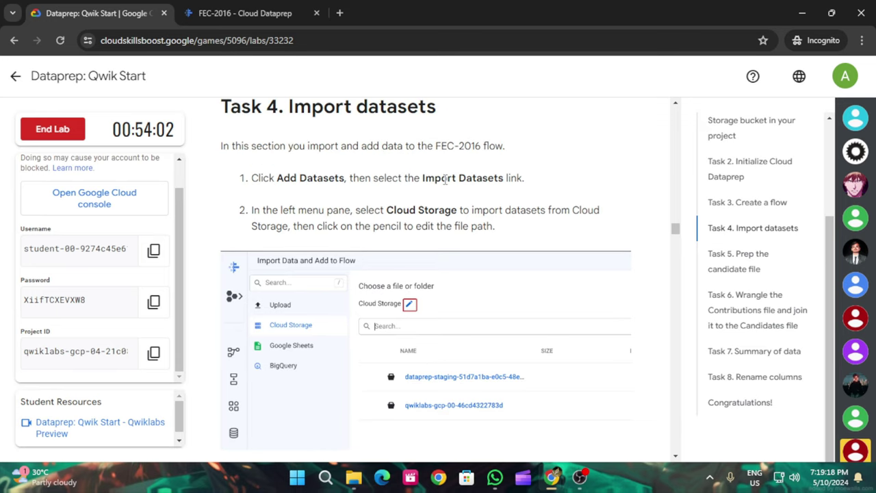
pyautogui.click(277, 11)
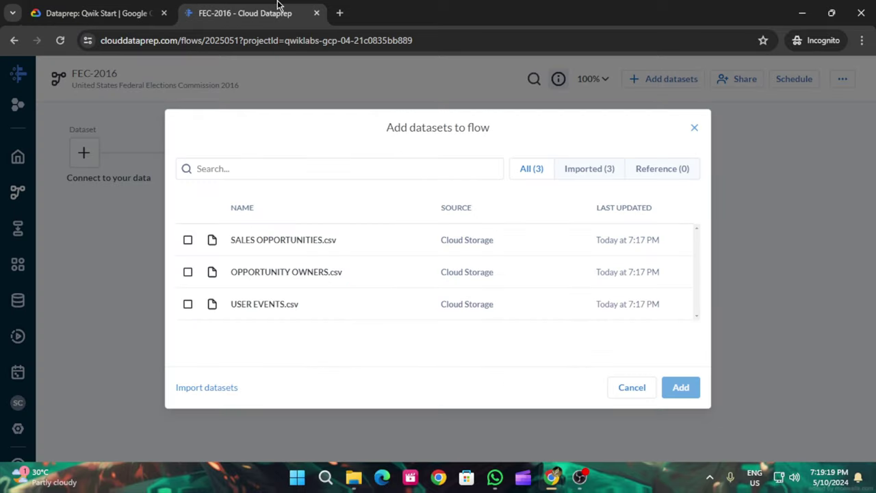
pyautogui.click(572, 172)
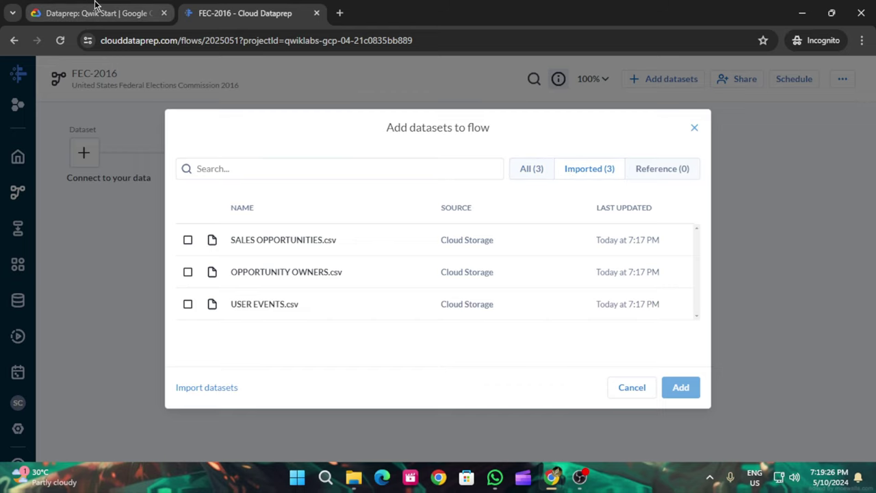
pyautogui.click(207, 388)
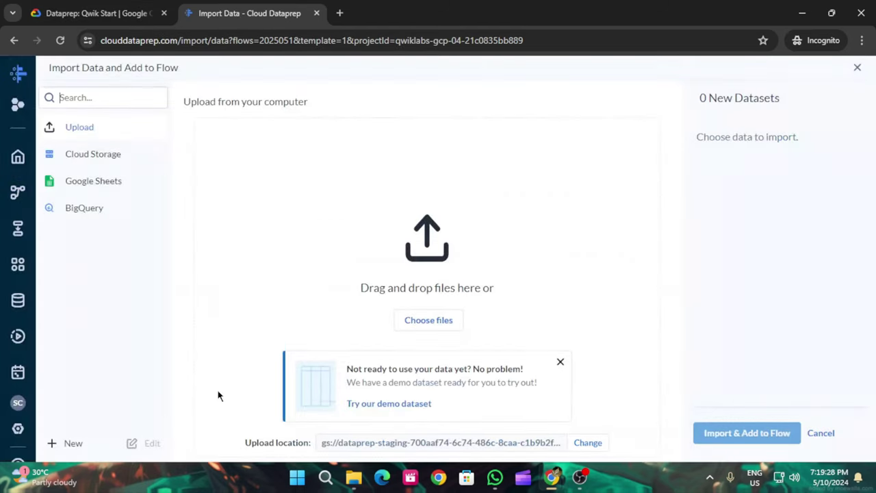
# Choose Cloud Storage as the import source for the datasets, as the lab instructions direct
pyautogui.click(127, 6)
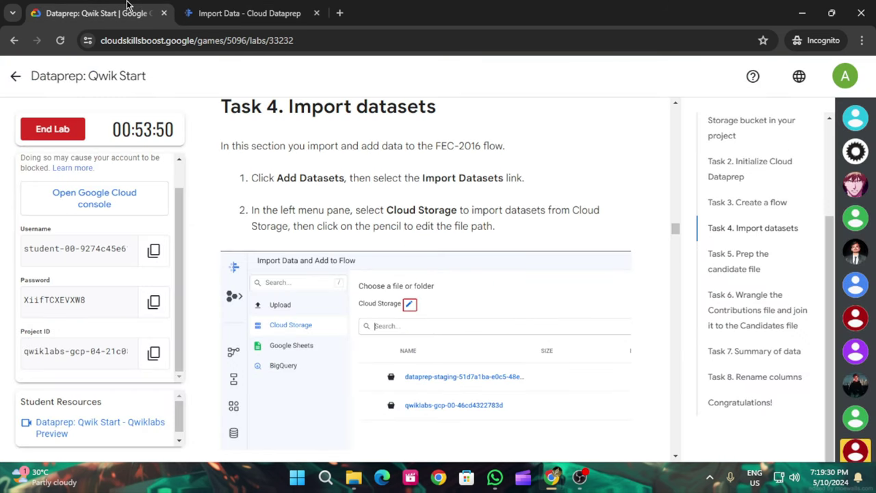
pyautogui.click(221, 7)
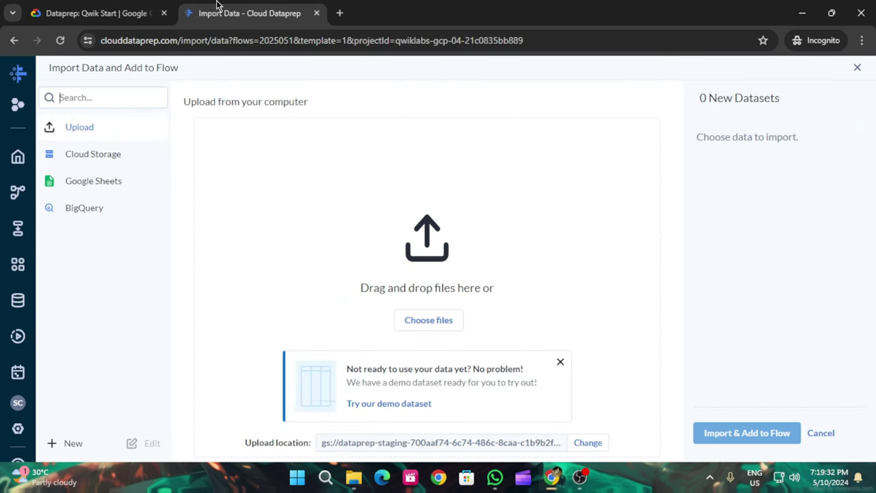
pyautogui.click(104, 156)
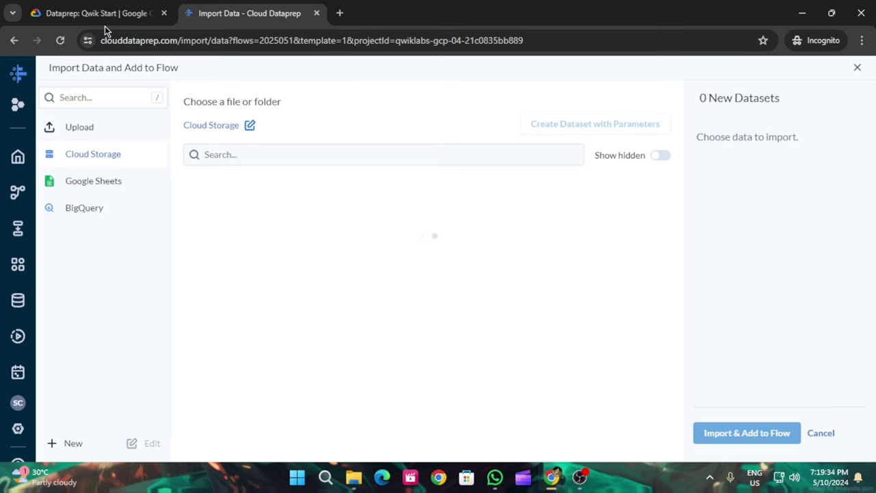
# Copy the storage path gs://spls/gsp105 from step 3 of the Task 4 lab instructions
pyautogui.click(95, 8)
pyautogui.scroll(-5, 477, 248)
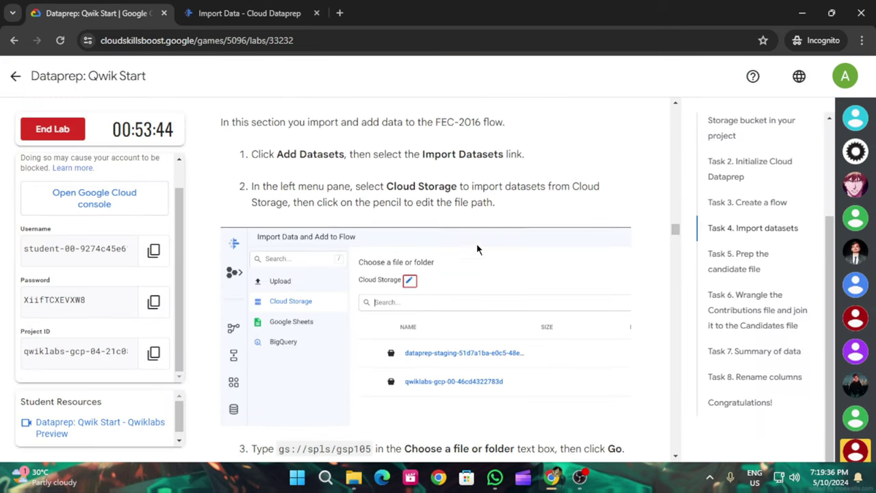
pyautogui.scroll(2, 477, 248)
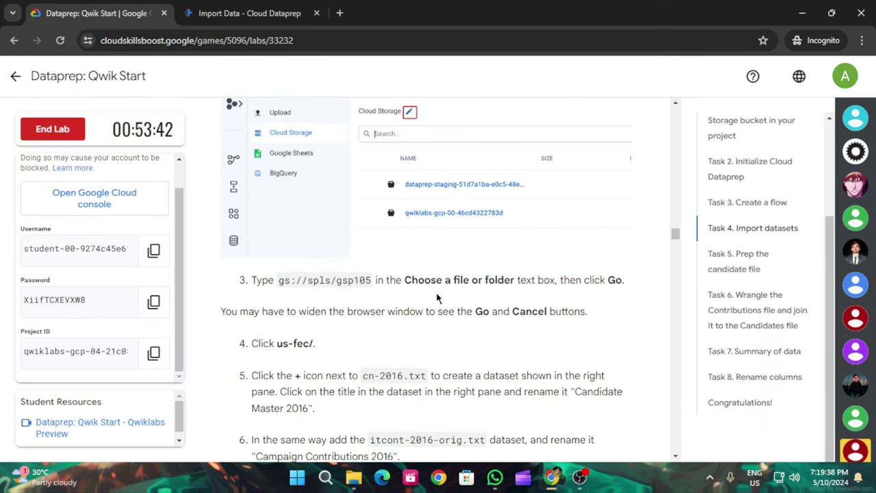
pyautogui.moveTo(371, 280); pyautogui.dragTo(278, 287)
pyautogui.hotkey('ctrl', 'c')
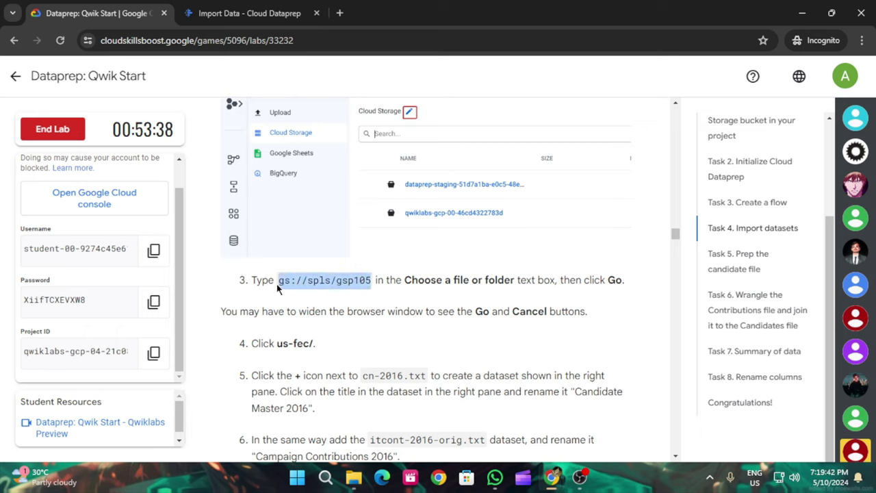
# Try to locate the lab's storage path by searching Cloud Storage for gs://spls/gsp105 on the import page
pyautogui.click(233, 14)
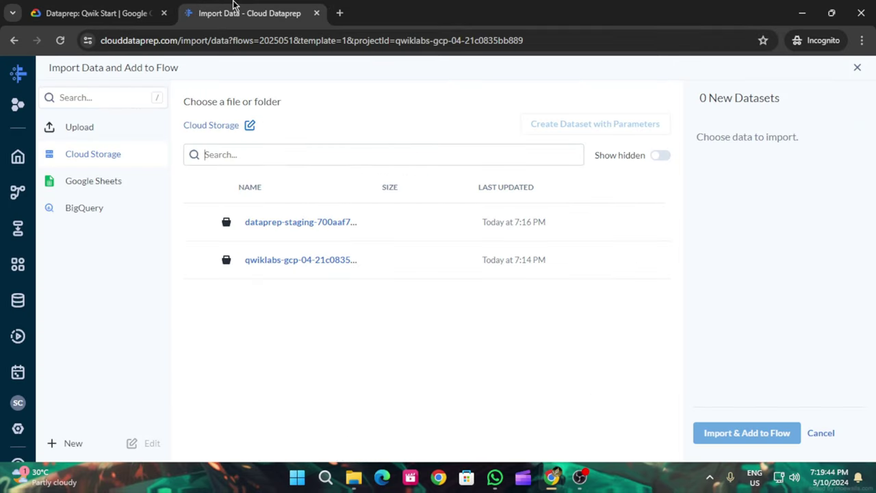
pyautogui.click(274, 163)
pyautogui.hotkey('ctrl', 'v')
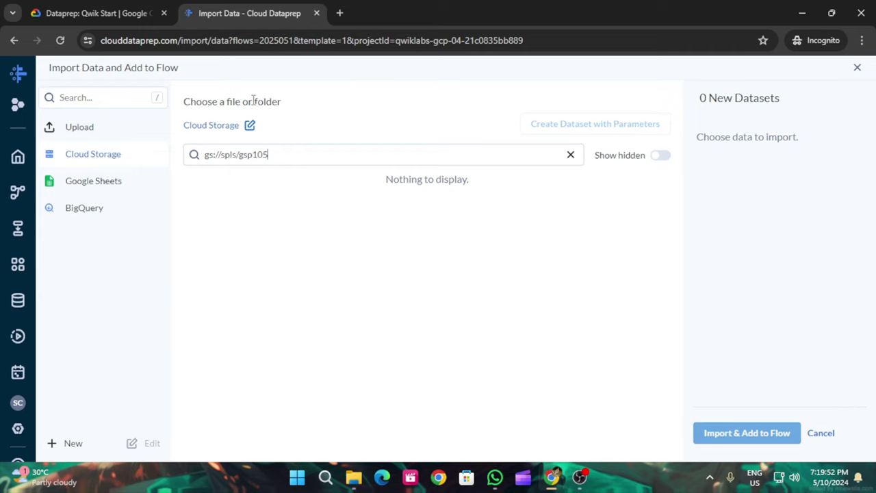
# Compare the import page with the lab's Task 4 steps for entering the storage path and opening us-fec/
pyautogui.click(94, 8)
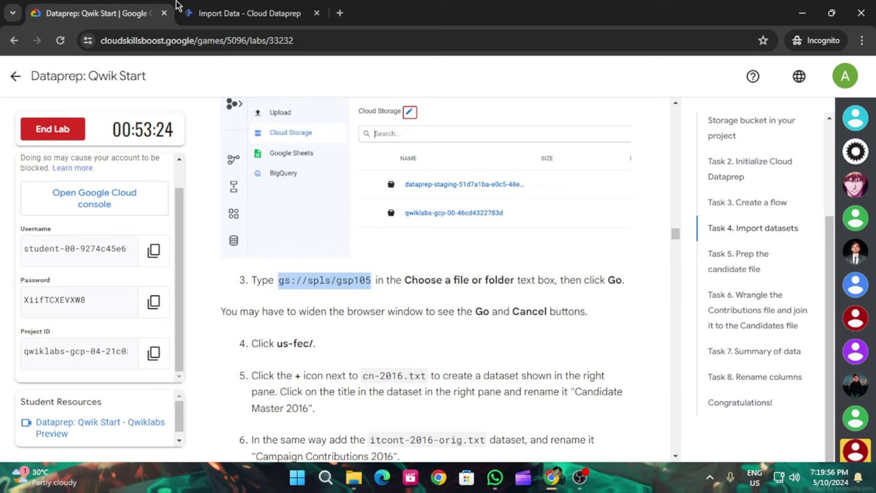
pyautogui.click(233, 14)
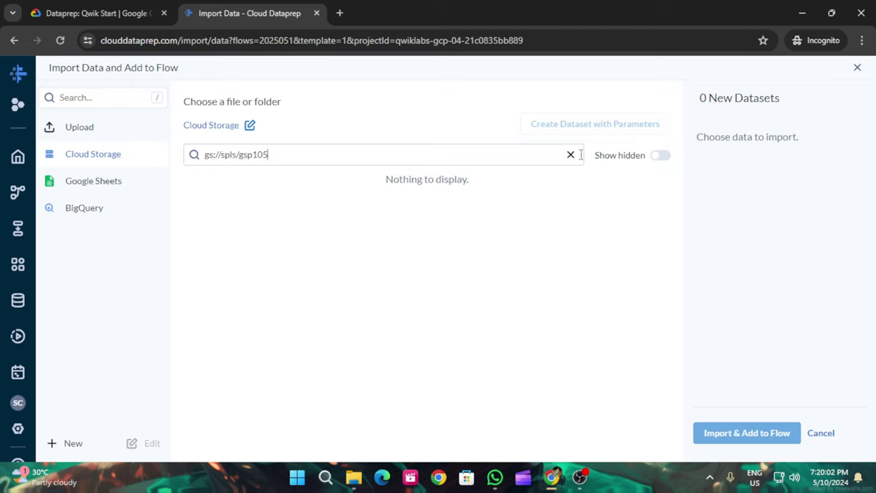
pyautogui.click(125, 5)
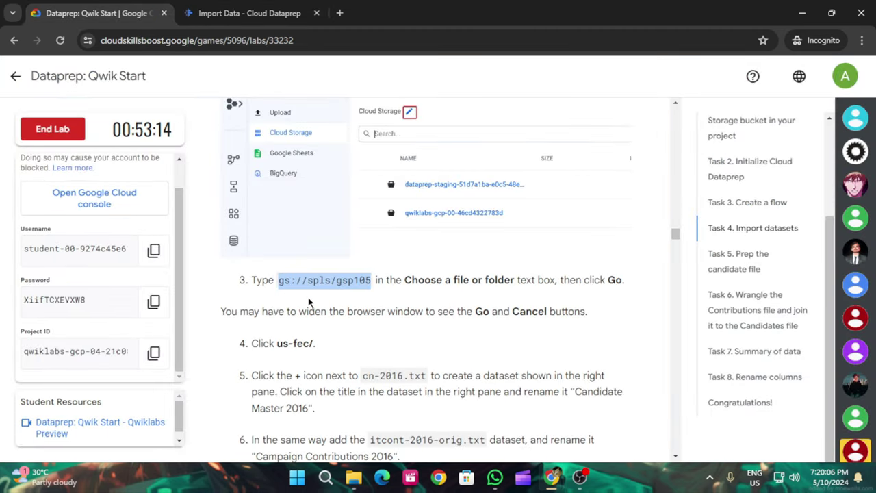
pyautogui.click(270, 8)
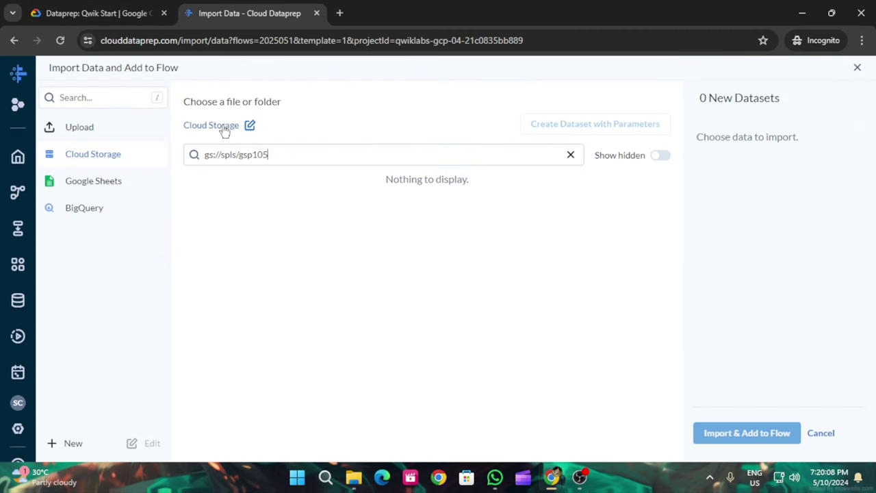
pyautogui.click(82, 11)
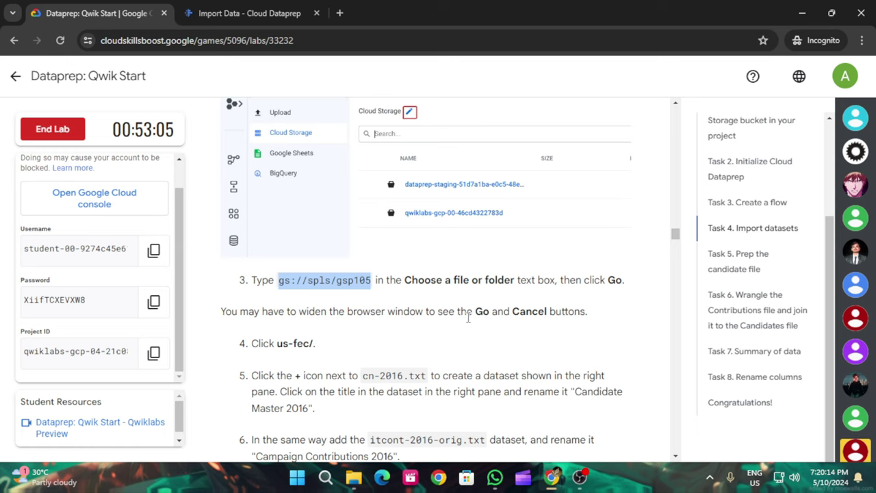
pyautogui.scroll(-1, 471, 317)
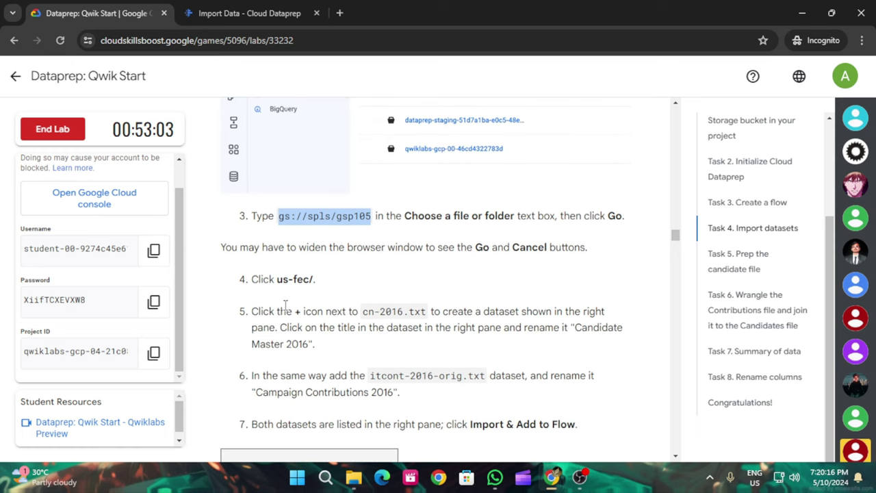
pyautogui.scroll(-3, 334, 326)
pyautogui.scroll(3, 334, 327)
pyautogui.moveTo(278, 279); pyautogui.dragTo(313, 279)
pyautogui.moveTo(313, 279); pyautogui.dragTo(422, 303)
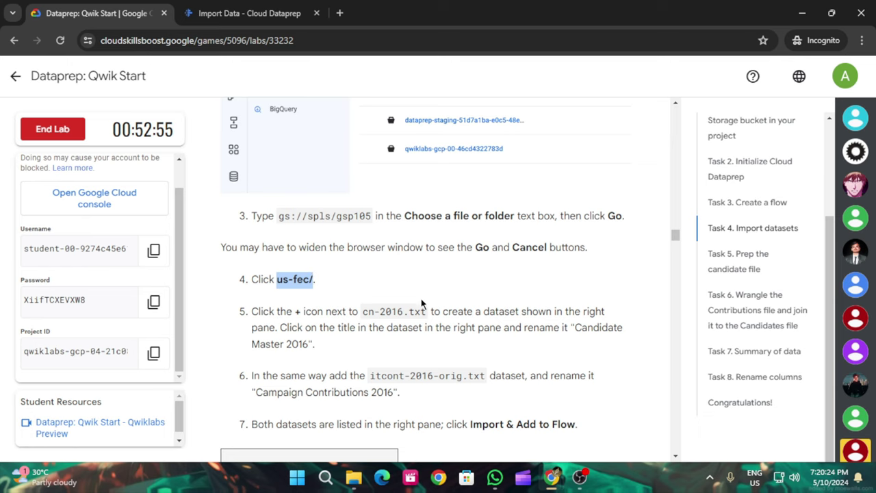
# Clear the storage path from the Cloud Storage search on the import page
pyautogui.hotkey('ctrl', 'Tab')
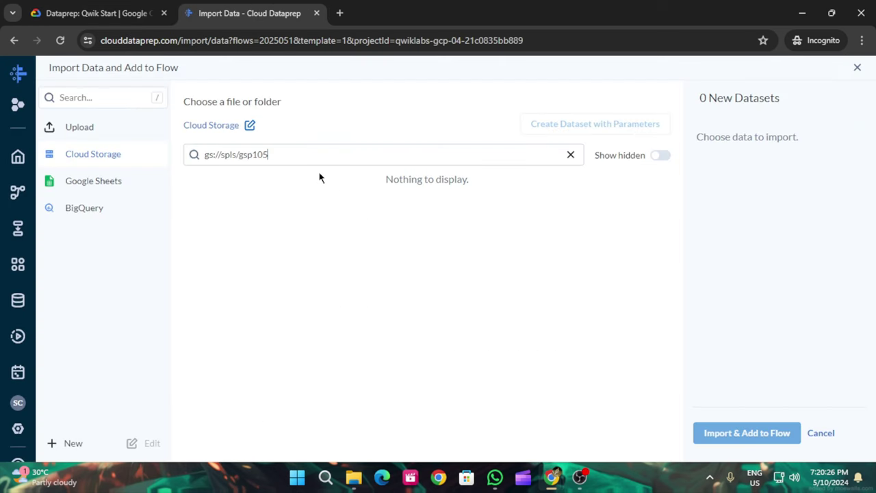
pyautogui.press('BackSpace')
pyautogui.press('BackSpace')
pyautogui.press('BackSpace')
pyautogui.press('BackSpace')
pyautogui.press('BackSpace')
pyautogui.press('BackSpace')
pyautogui.press('BackSpace')
pyautogui.press('BackSpace')
pyautogui.press('BackSpace')
pyautogui.press('BackSpace')
pyautogui.press('BackSpace')
pyautogui.press('BackSpace')
pyautogui.press('BackSpace')
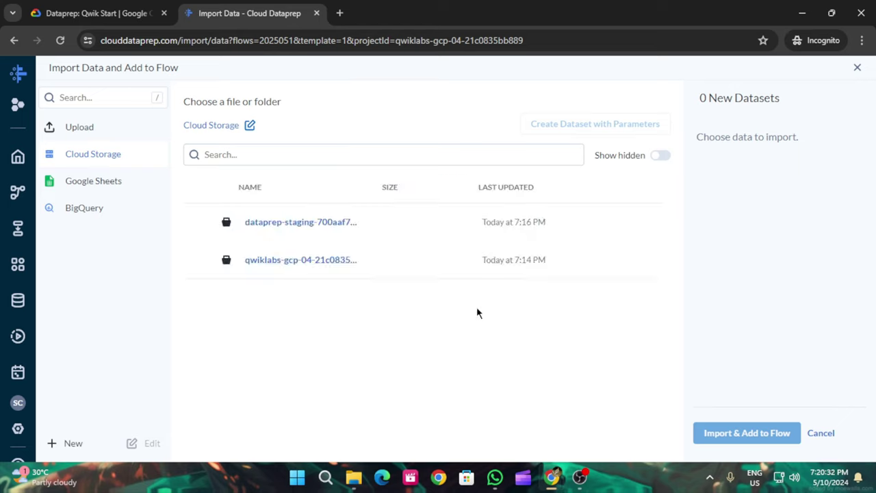
pyautogui.click(208, 156)
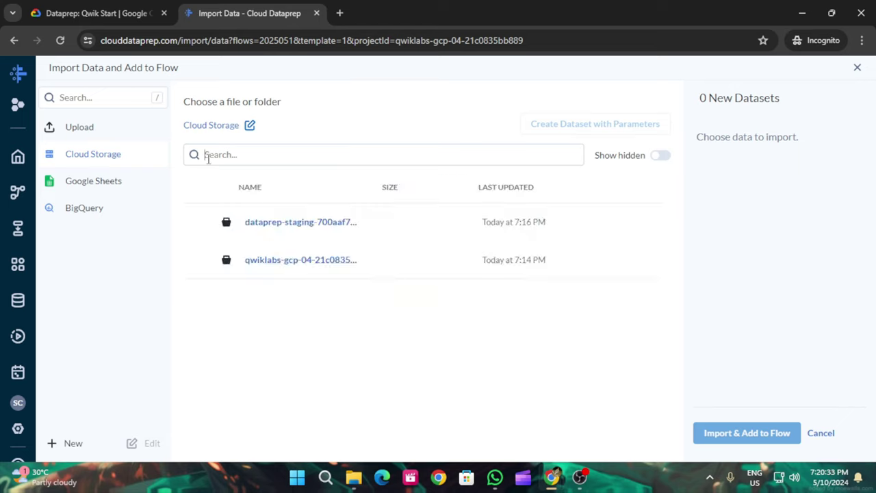
# Recheck the lab steps, retry the search for gs://spls/gsp105, and switch the display of hidden items on and off
pyautogui.click(147, 13)
pyautogui.scroll(-3, 405, 323)
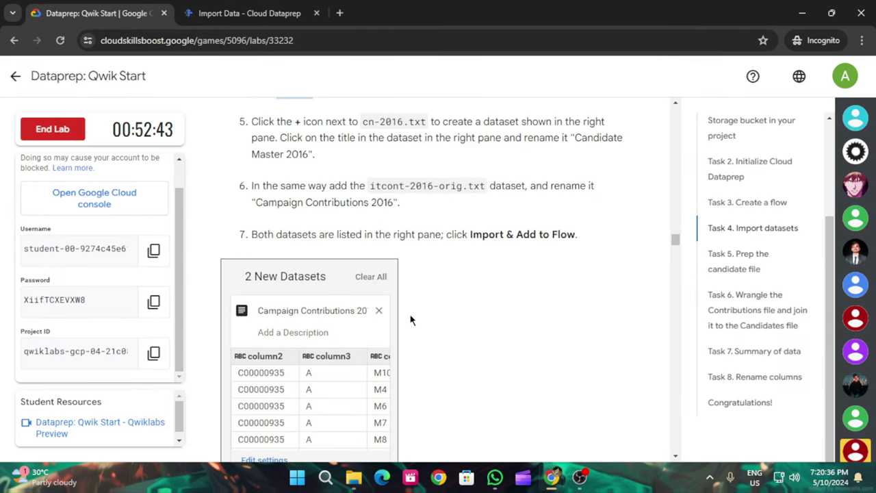
pyautogui.scroll(3, 405, 323)
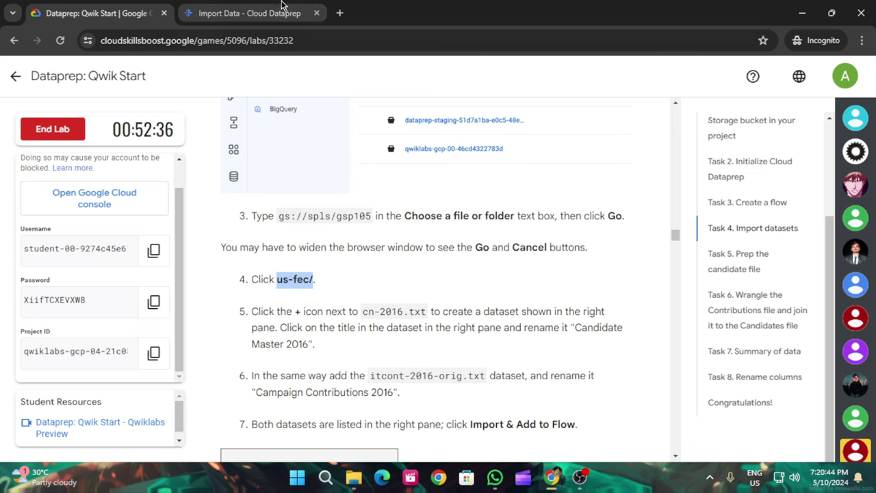
pyautogui.click(251, 7)
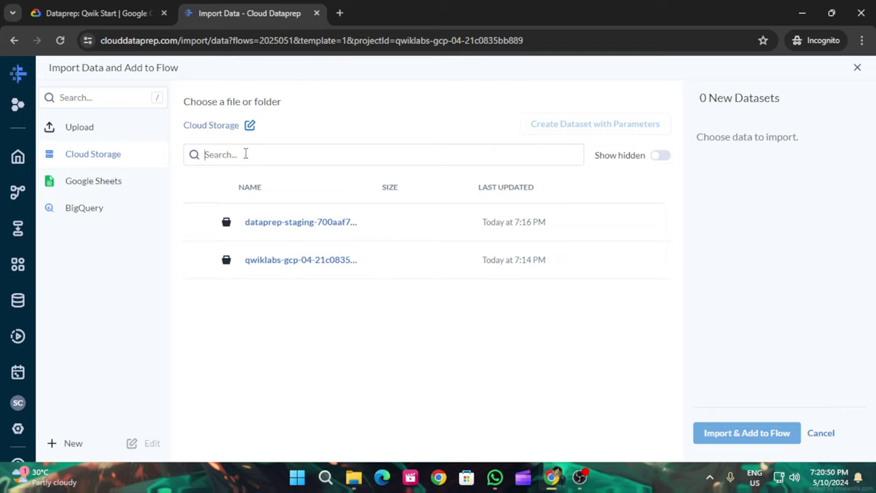
pyautogui.hotkey('ctrl', 'v')
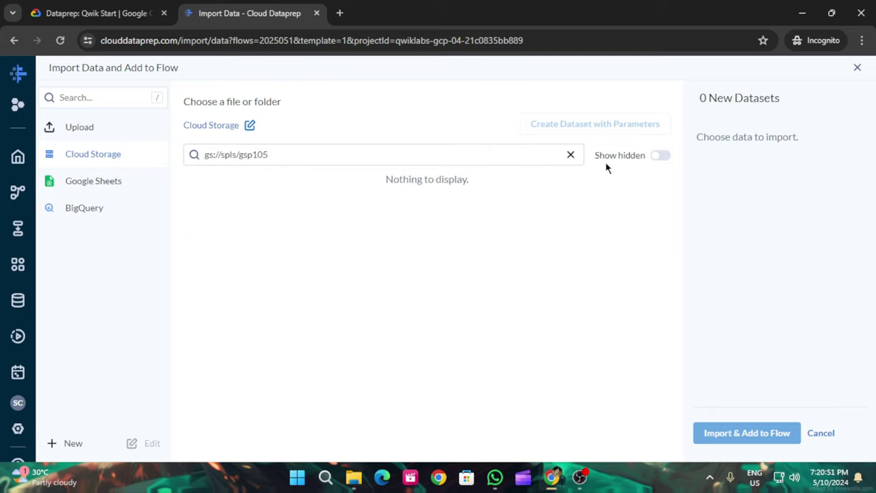
pyautogui.click(657, 157)
pyautogui.click(659, 156)
# Reread the lab's file path instructions in Task 4 and open the Cloud Storage path for editing
pyautogui.click(123, 8)
pyautogui.scroll(1, 473, 357)
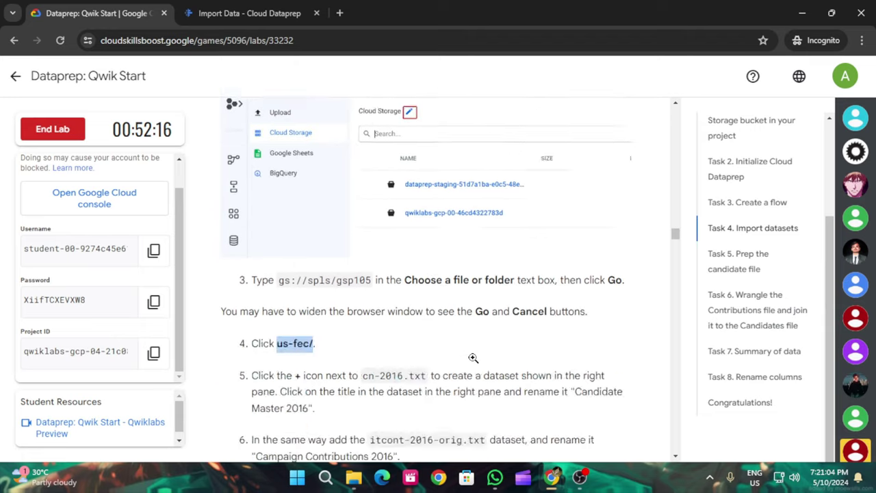
pyautogui.scroll(-9, 472, 357)
pyautogui.scroll(3, 474, 356)
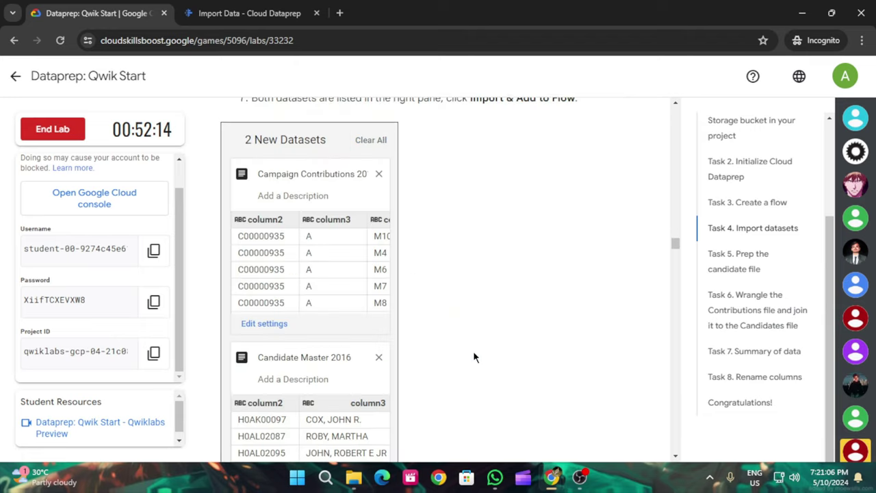
pyautogui.scroll(5, 473, 350)
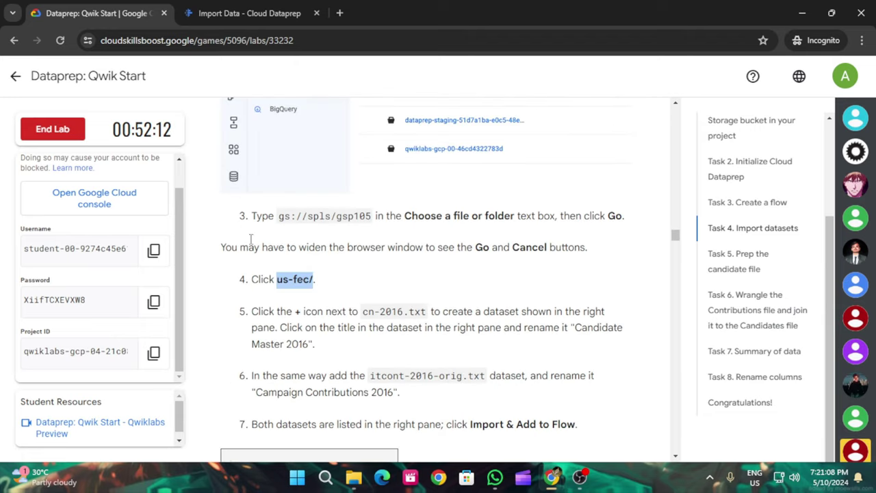
pyautogui.scroll(3, 340, 215)
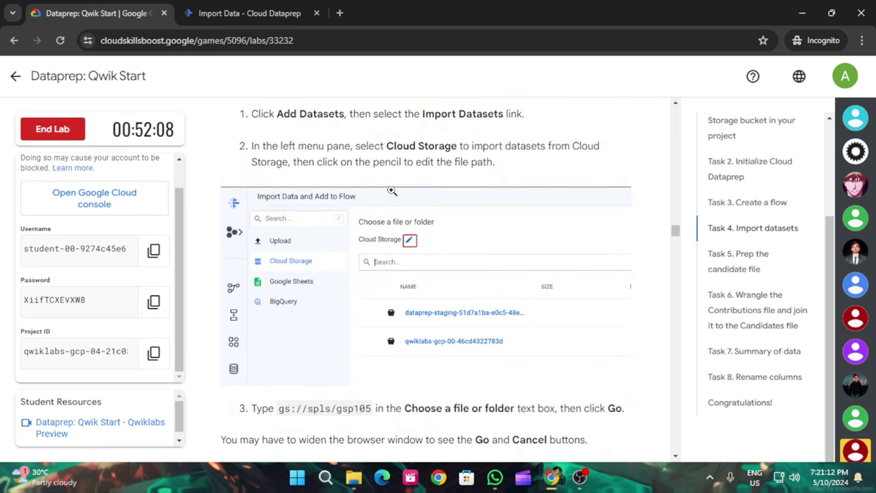
pyautogui.hotkey('ctrl', 'Tab')
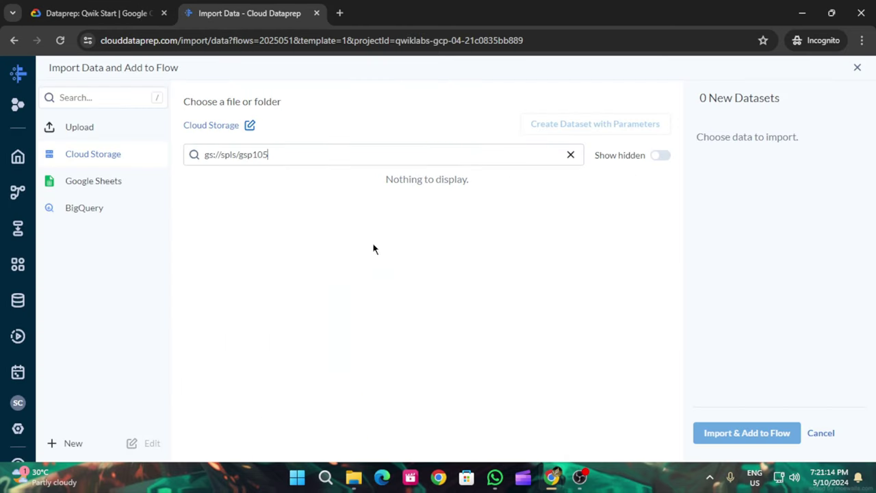
pyautogui.click(249, 126)
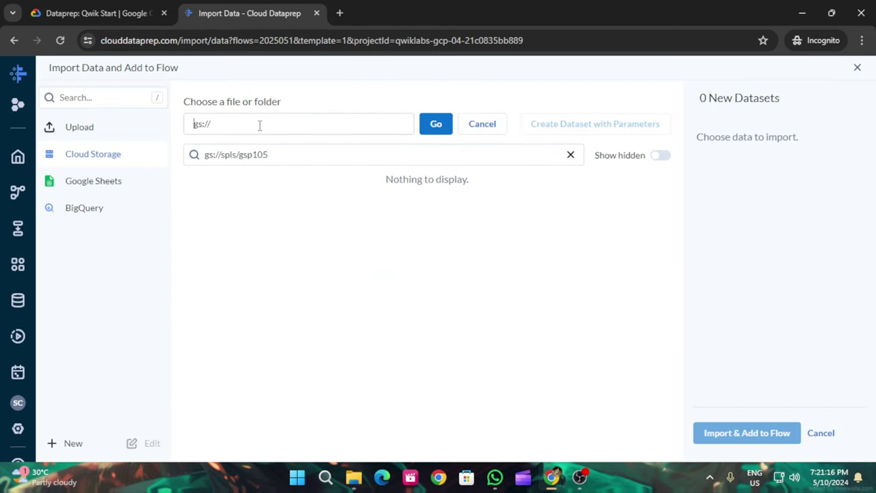
# Remove the mistakenly entered storage path from the file search
pyautogui.click(279, 158)
pyautogui.press('BackSpace')
pyautogui.press('BackSpace')
pyautogui.press('BackSpace')
pyautogui.press('BackSpace')
pyautogui.press('BackSpace')
pyautogui.press('BackSpace')
pyautogui.press('BackSpace')
pyautogui.press('BackSpace')
pyautogui.press('BackSpace')
pyautogui.press('BackSpace')
pyautogui.press('BackSpace')
pyautogui.press('BackSpace')
pyautogui.press('BackSpace')
pyautogui.press('BackSpace')
pyautogui.press('BackSpace')
pyautogui.press('BackSpace')
# Set the Cloud Storage path to gs://spls/gsp105, without a duplicated gs:// prefix, and go to that location
pyautogui.click(250, 126)
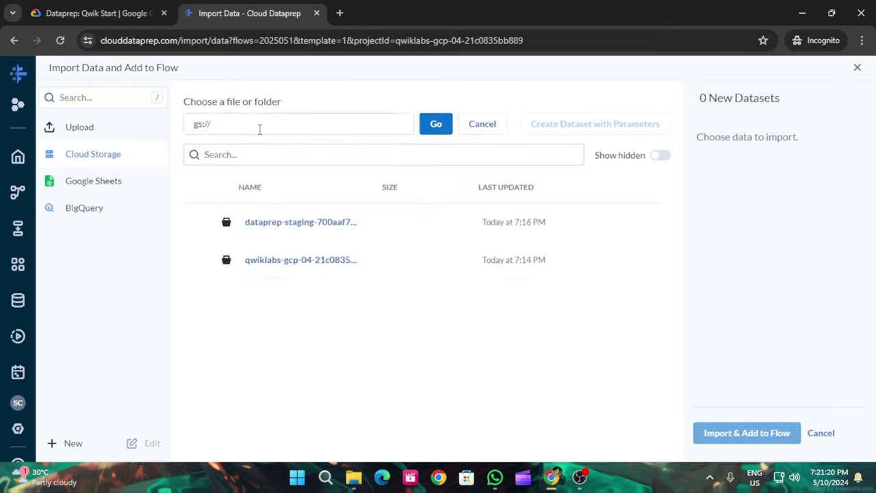
pyautogui.write('gs://spls/gsp105')
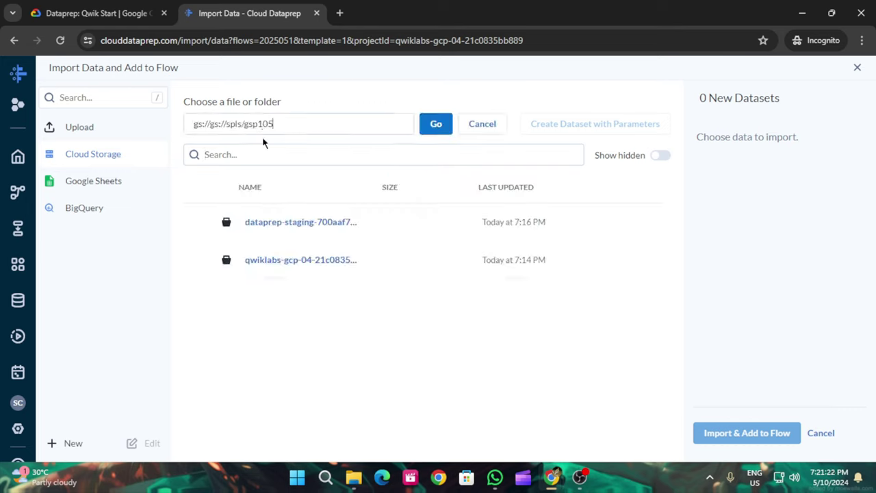
pyautogui.press('Home')
pyautogui.press('Delete')
pyautogui.press('Delete')
pyautogui.press('Delete')
pyautogui.press('Delete')
pyautogui.press('Delete')
pyautogui.click(438, 125)
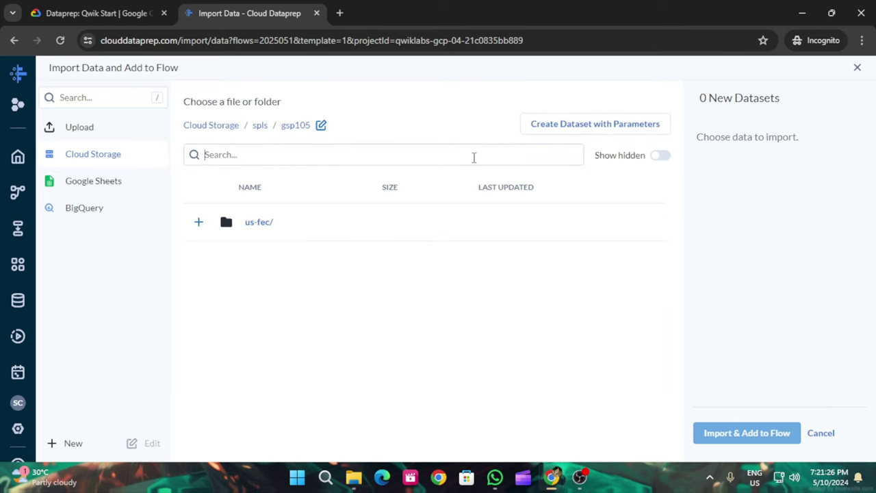
# Check the next import step in the lab and open the us-fec/ folder inside gsp105
pyautogui.click(125, 17)
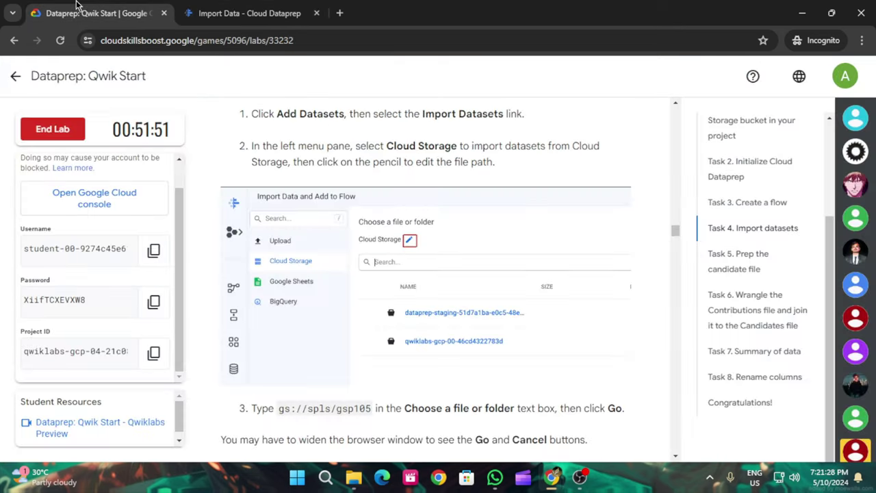
pyautogui.scroll(-3, 446, 384)
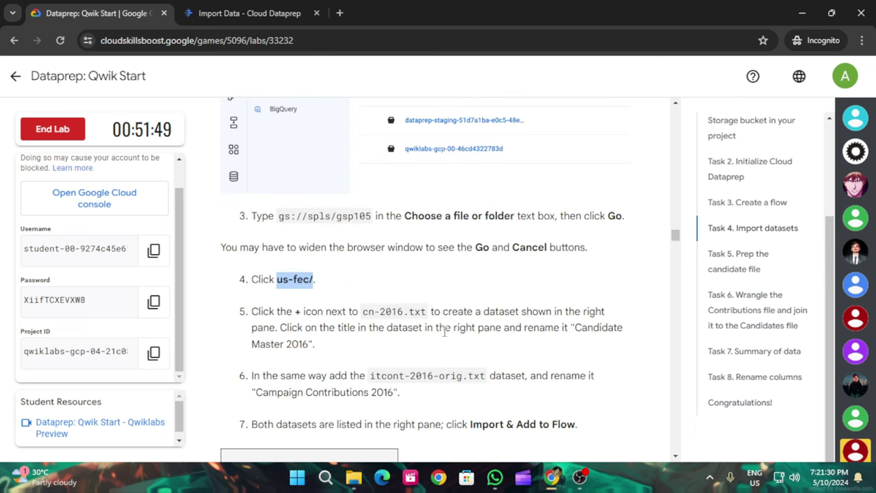
pyautogui.click(250, 9)
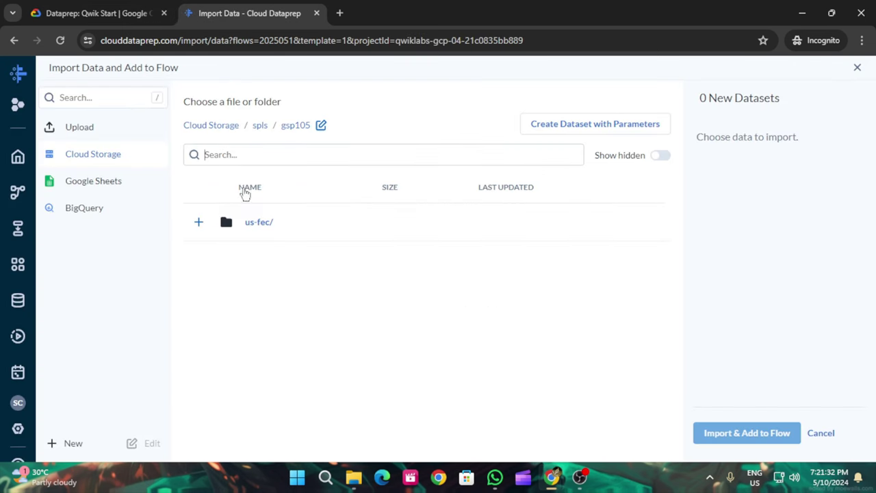
pyautogui.click(250, 223)
# Check step 5 of the lab and add cn-2016.txt from the us-fec folder as a new dataset
pyautogui.click(108, 13)
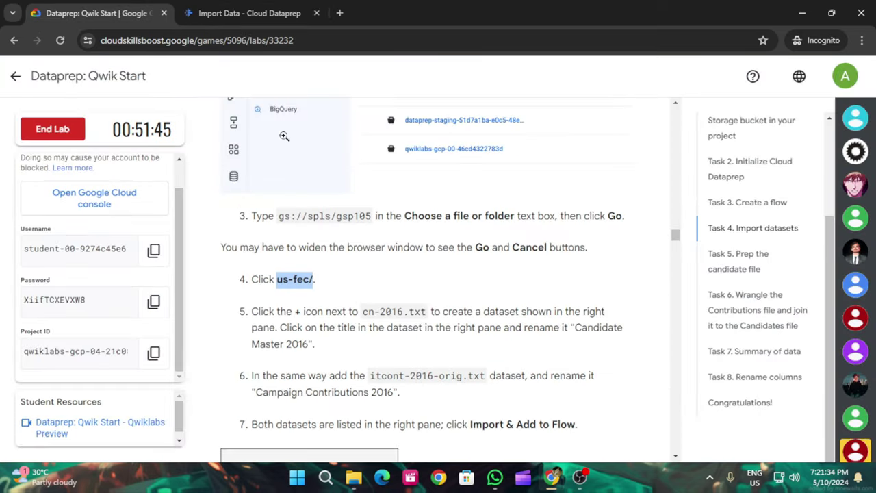
pyautogui.scroll(-2, 403, 288)
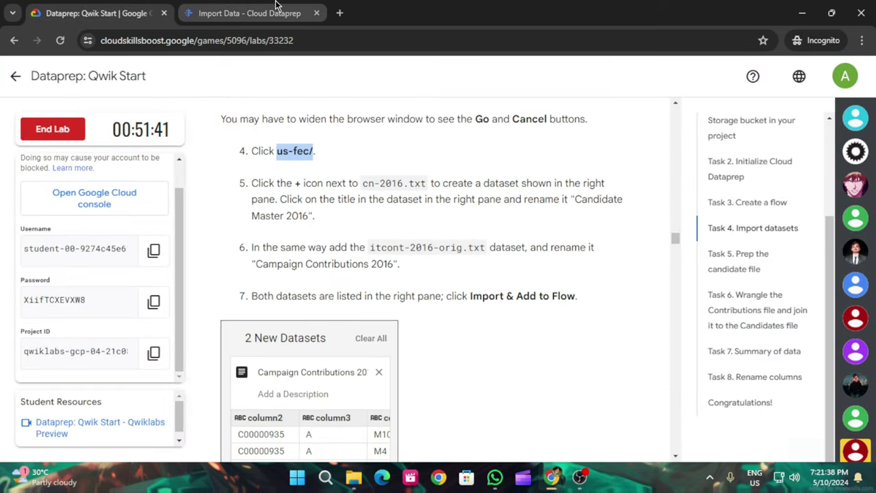
pyautogui.click(249, 13)
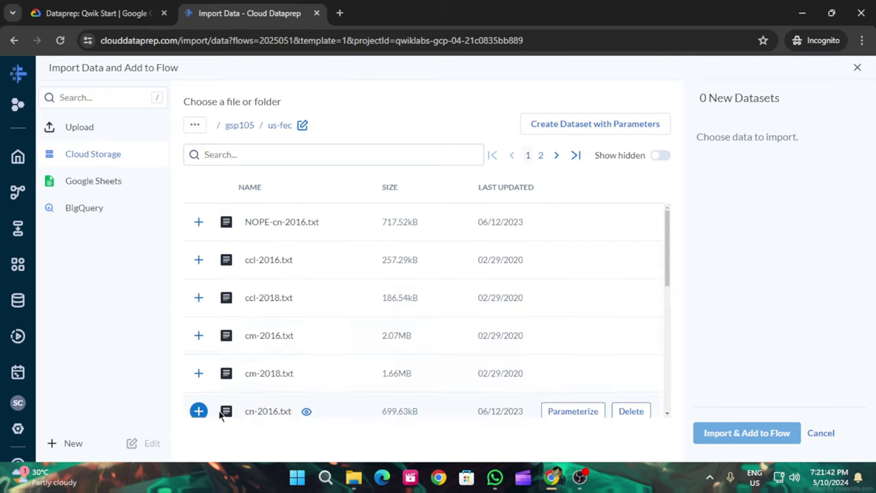
pyautogui.click(199, 411)
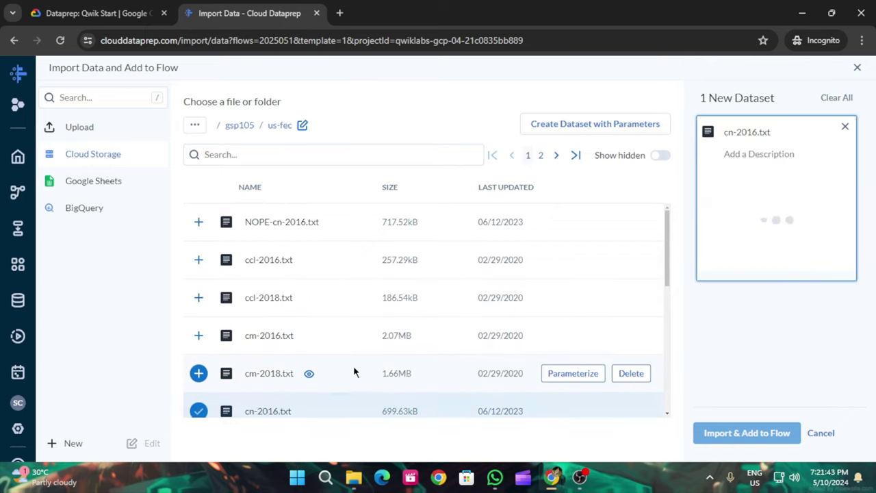
# Copy the dataset name "Candidate Master 2016" from step 5 of the lab and return to the import page
pyautogui.click(123, 11)
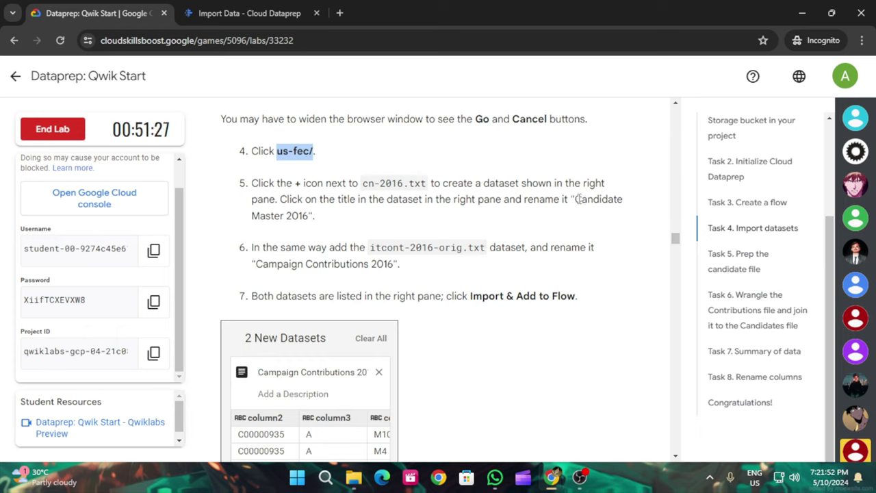
pyautogui.moveTo(575, 200); pyautogui.dragTo(309, 218)
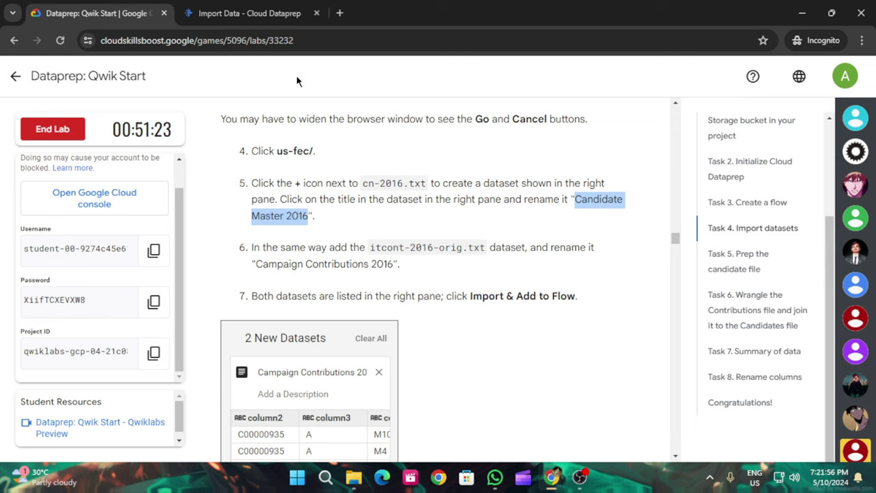
pyautogui.click(253, 7)
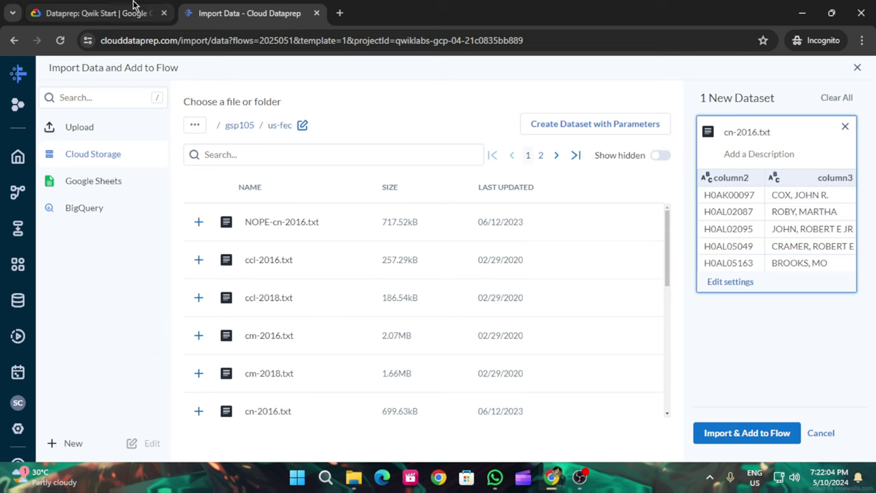
# Rename the new cn-2016.txt dataset to "Candidate Master 2016"
pyautogui.click(96, 13)
pyautogui.click(218, 8)
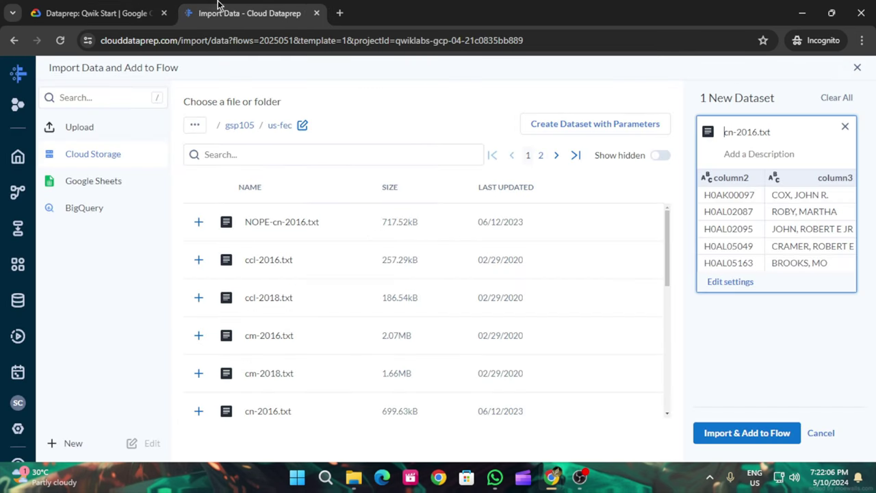
pyautogui.moveTo(774, 132); pyautogui.dragTo(720, 133)
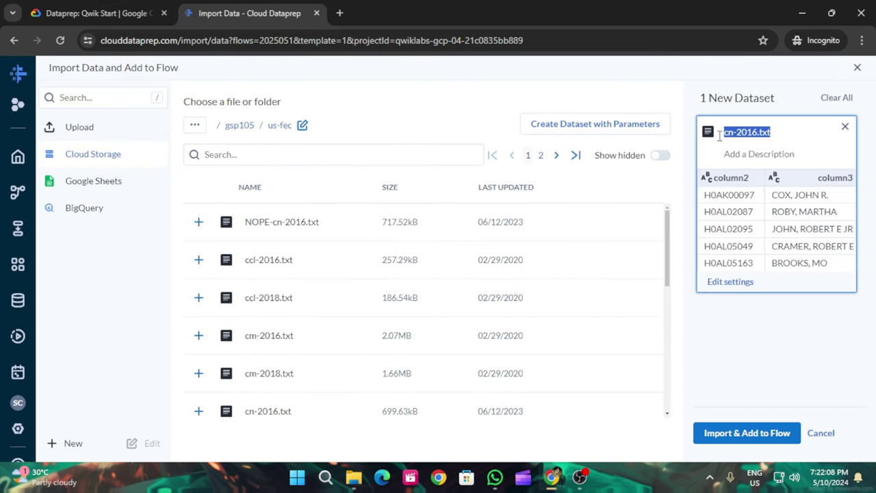
pyautogui.write('Candidate Master 2016')
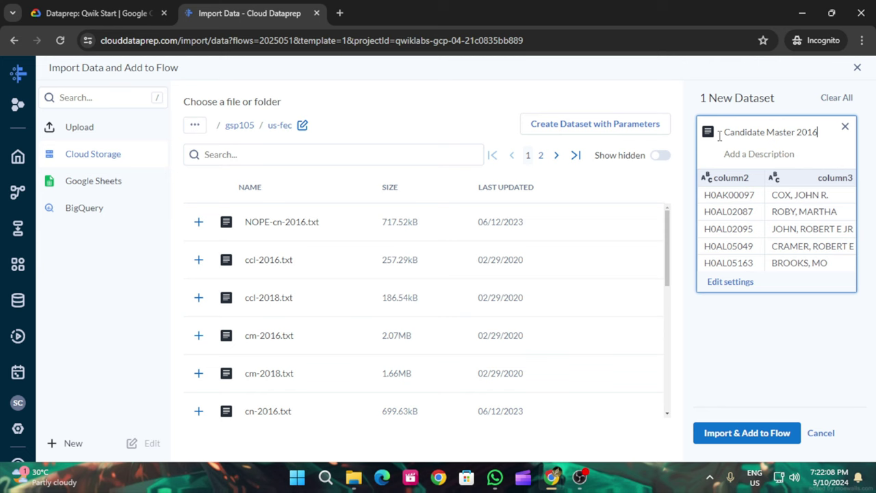
# Copy the dataset name "Campaign Contributions 2016" from step 6 of the lab and return to the import page
pyautogui.click(100, 8)
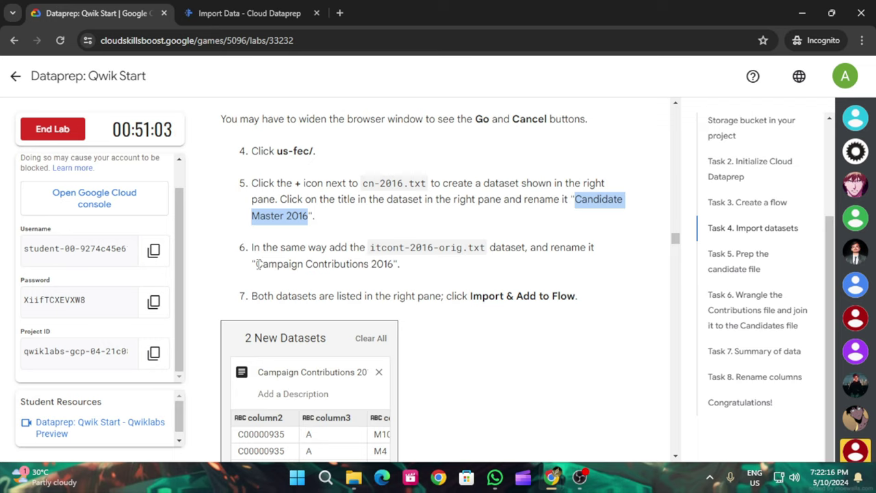
pyautogui.moveTo(257, 264); pyautogui.dragTo(395, 267)
pyautogui.hotkey('ctrl', 'c')
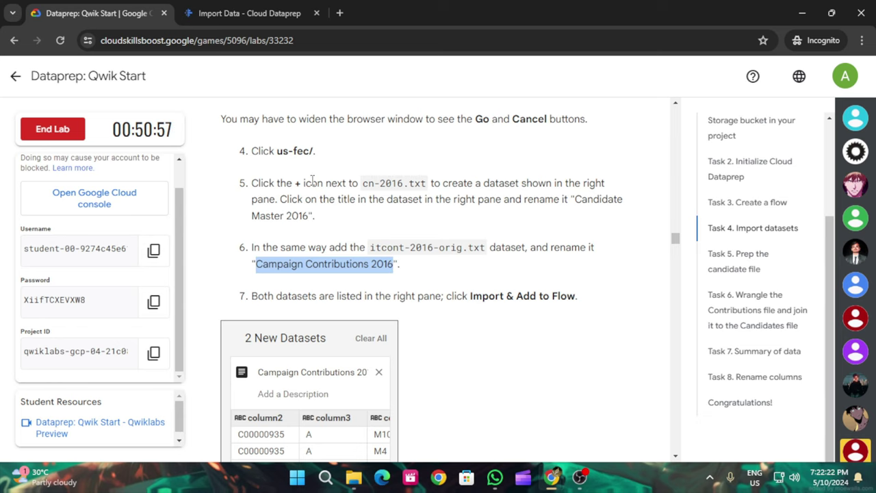
pyautogui.click(248, 13)
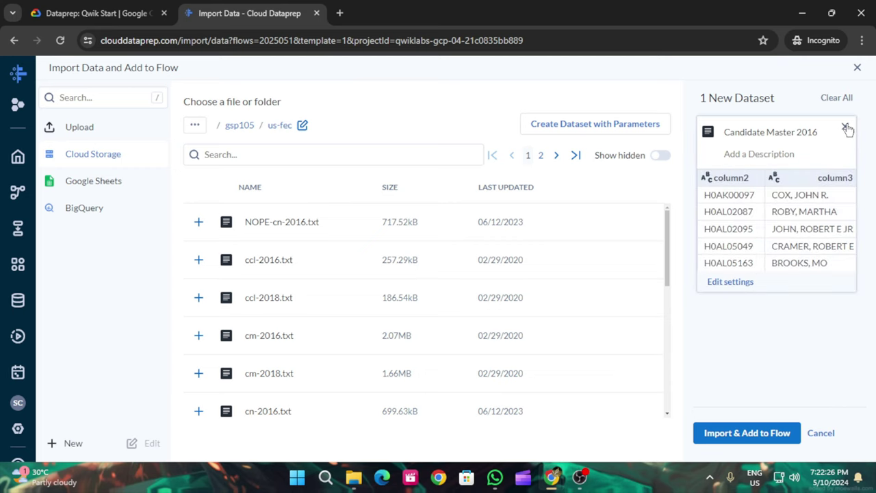
# Add itcont-2016-orig.txt from the us-fec folder as a new dataset and rename it "Campaign Contributions 2016"
pyautogui.scroll(-2, 327, 368)
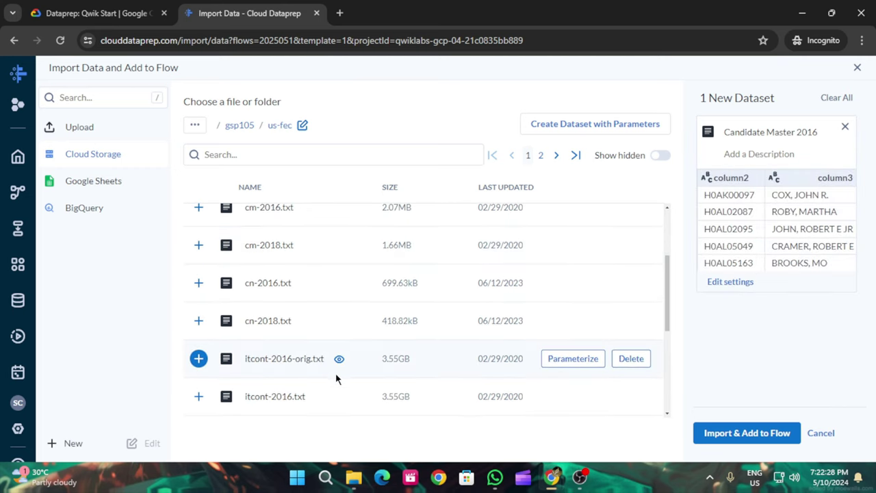
pyautogui.click(96, 13)
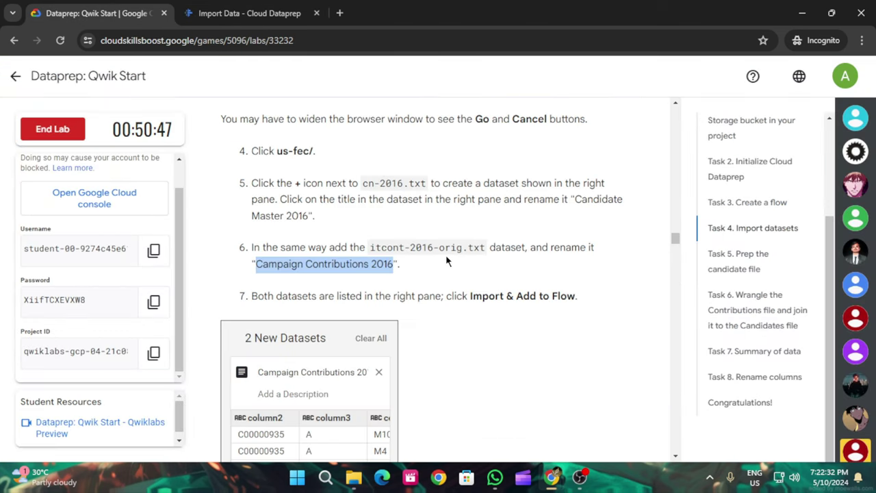
pyautogui.click(206, 13)
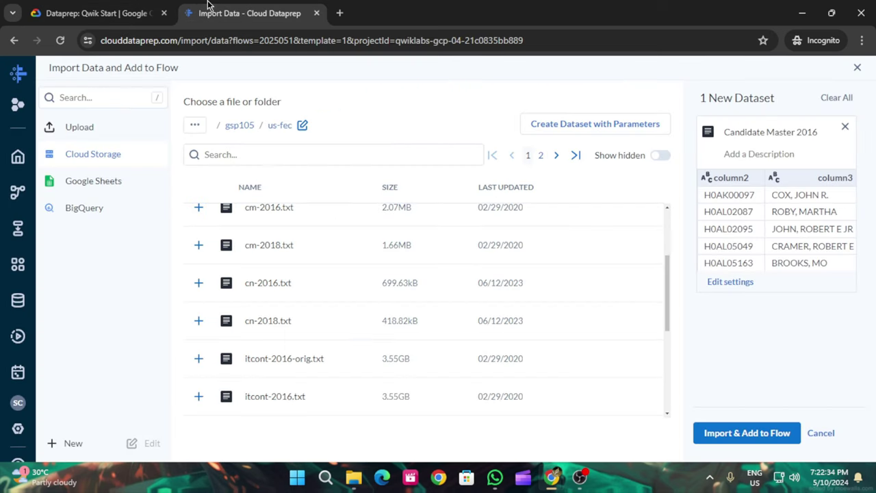
pyautogui.click(198, 358)
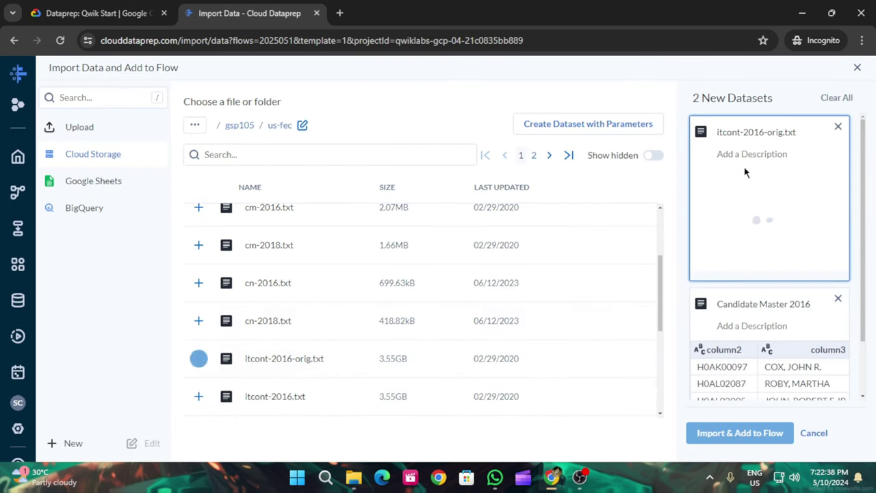
pyautogui.moveTo(798, 131); pyautogui.dragTo(715, 131)
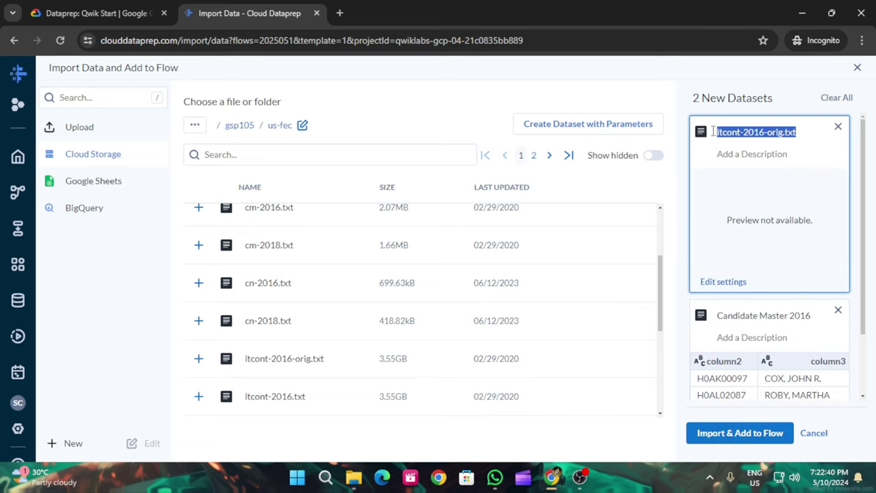
pyautogui.hotkey('ctrl', 'v')
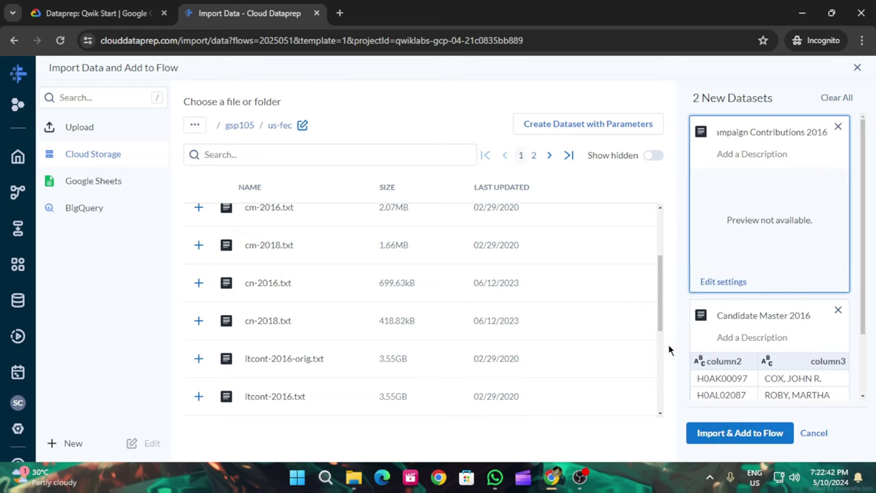
# Check step 7 of the lab and import both new datasets into the flow
pyautogui.click(96, 13)
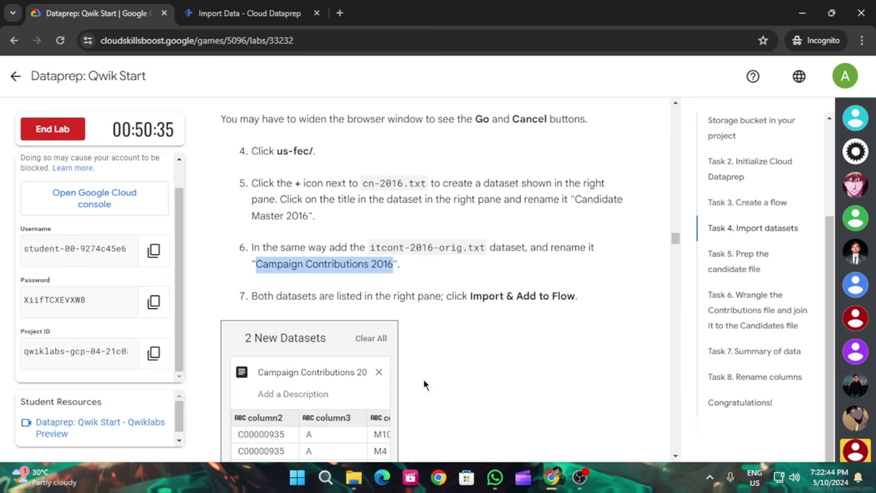
pyautogui.scroll(-2, 520, 337)
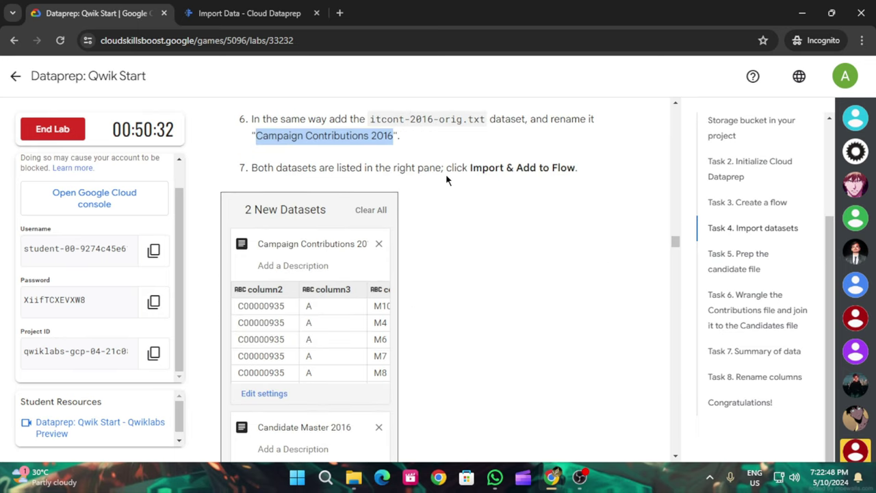
pyautogui.scroll(-1, 493, 170)
pyautogui.click(253, 13)
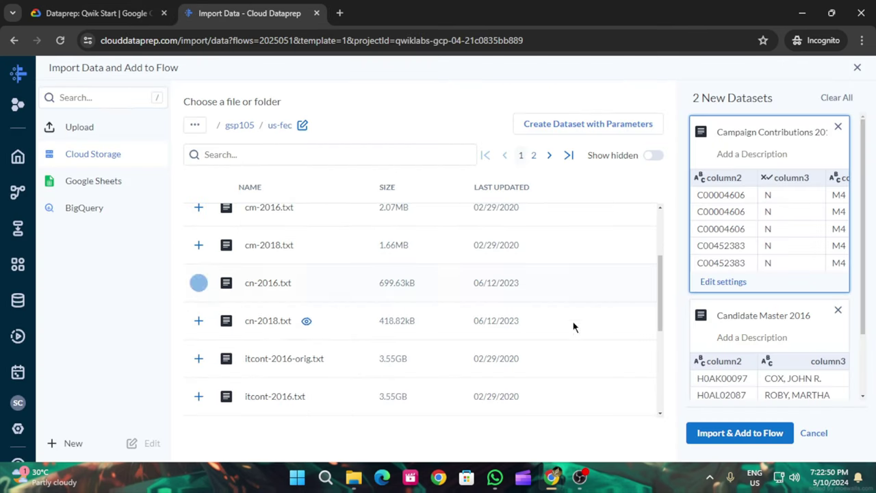
pyautogui.click(697, 427)
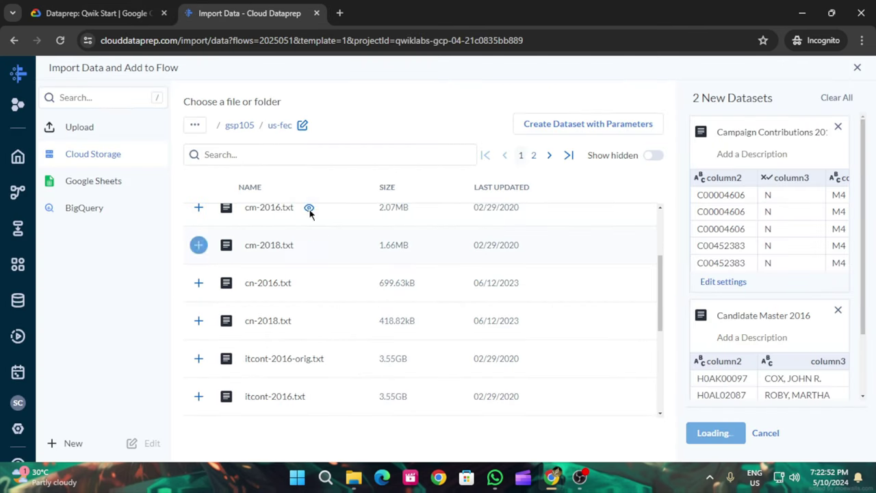
# Read the first step of Task 5 in the lab and open the Candidate Master 2016 recipe for editing
pyautogui.click(146, 13)
pyautogui.scroll(-7, 434, 334)
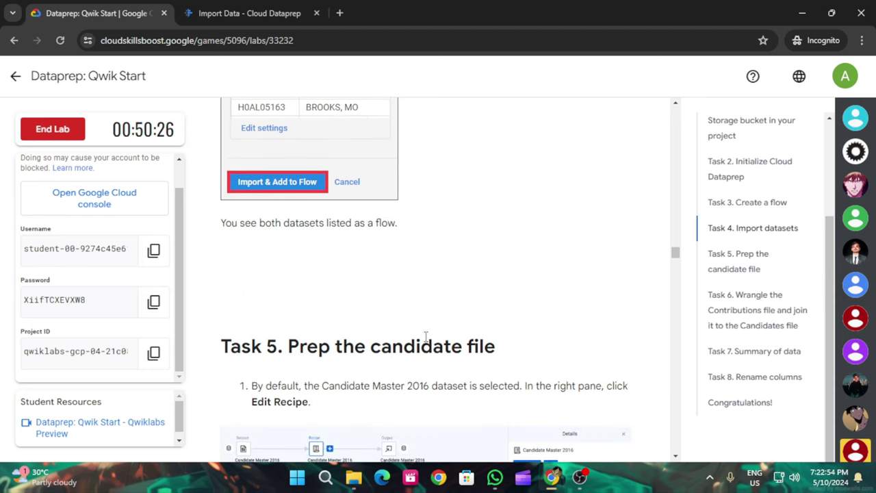
pyautogui.scroll(-2, 434, 333)
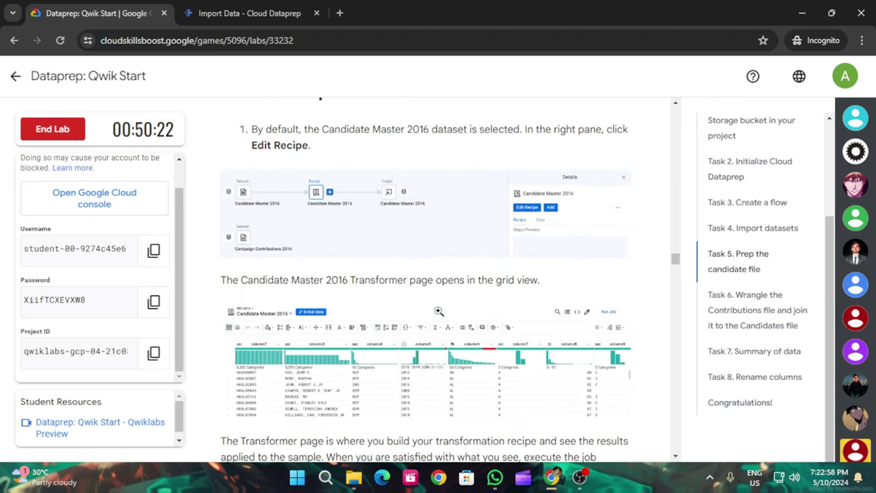
pyautogui.scroll(2, 438, 311)
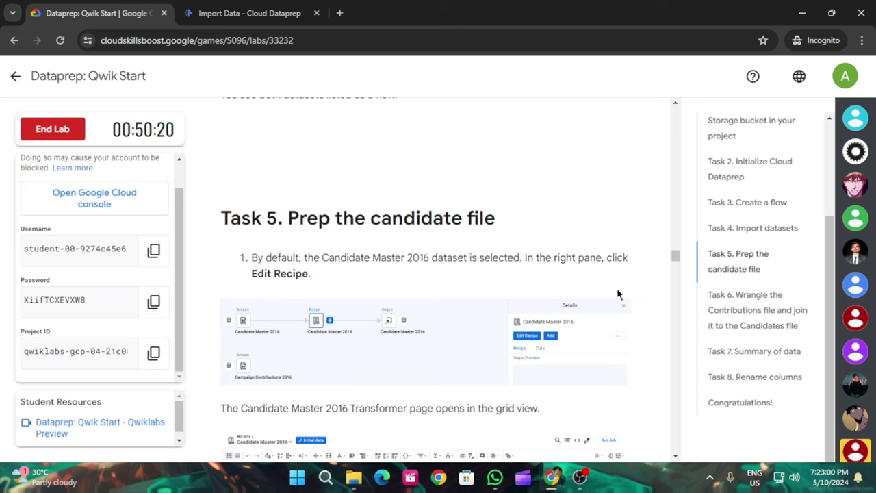
pyautogui.click(229, 12)
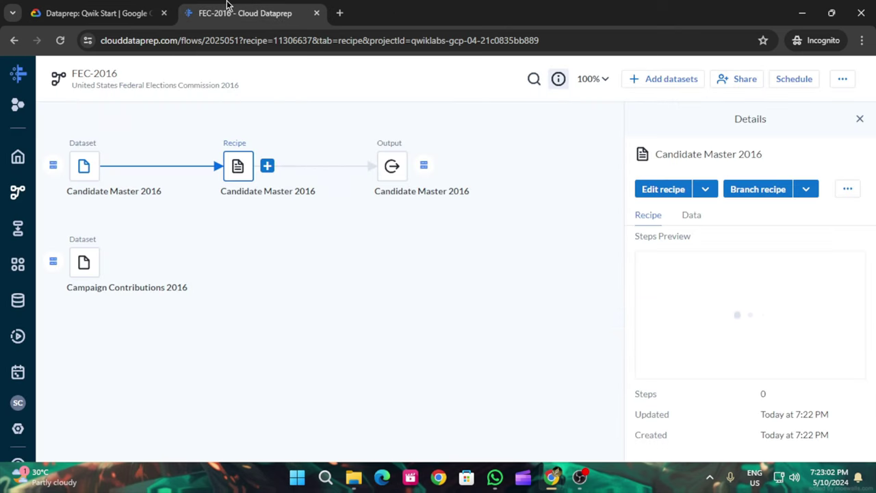
pyautogui.click(661, 190)
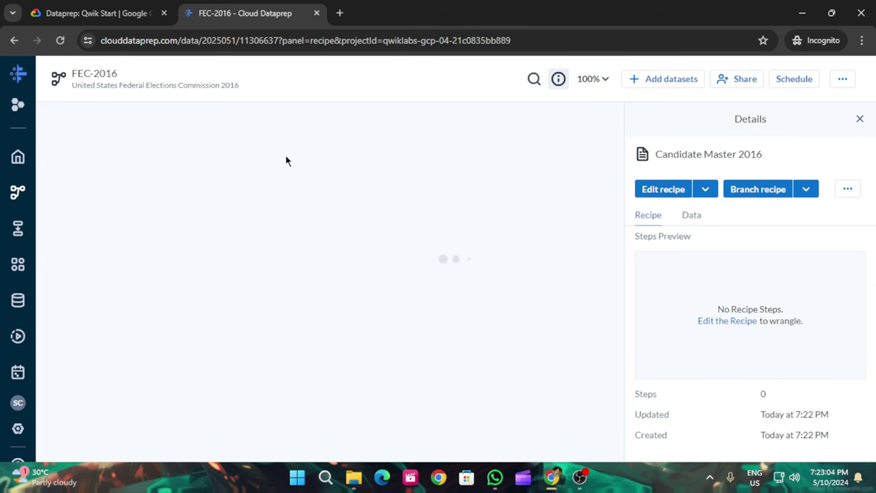
# Read the lab's Task 5 notes on the Transformer page and column data types, and return to the Candidate Master 2016 grid
pyautogui.click(52, 6)
pyautogui.scroll(-3, 433, 373)
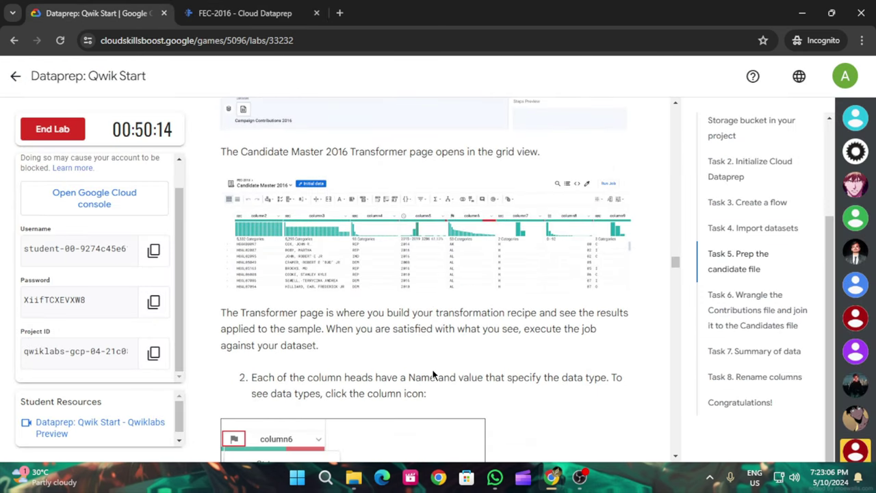
pyautogui.scroll(-1, 432, 373)
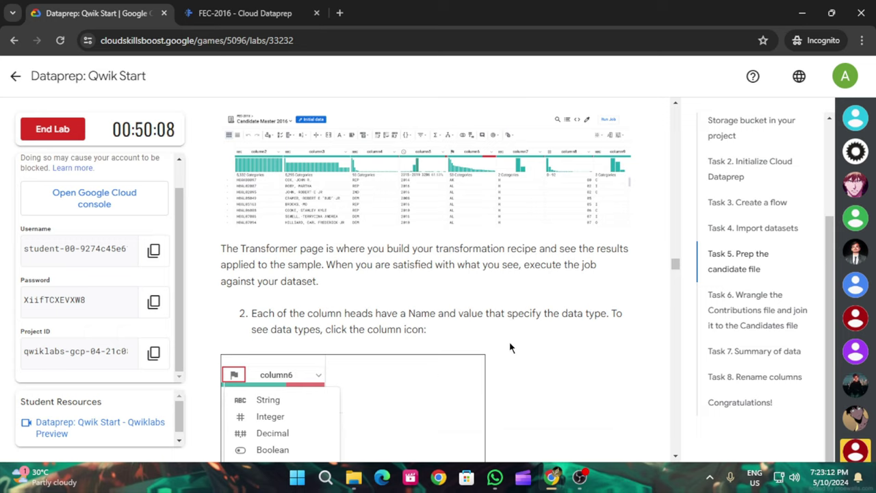
pyautogui.scroll(-1, 546, 314)
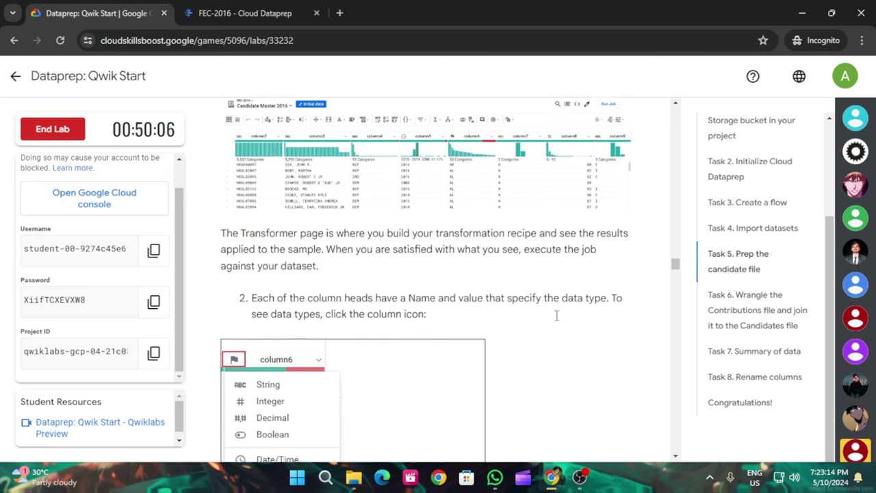
pyautogui.click(239, 10)
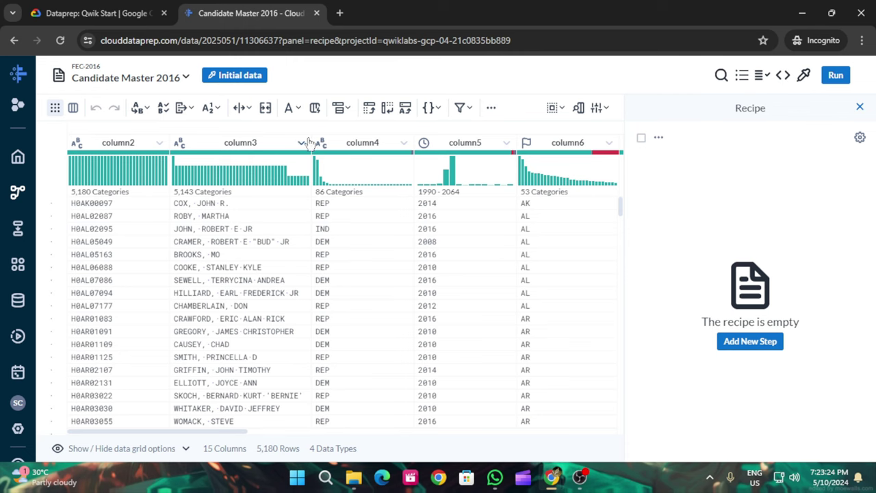
# Look through the remaining lab instructions, from the column data types in Task 5 through Tasks 6 and 7 to the closing section
pyautogui.click(96, 13)
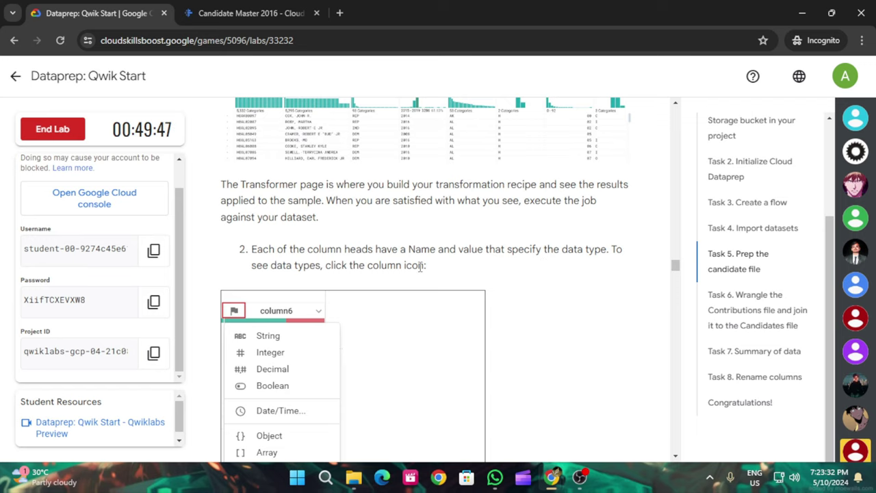
pyautogui.scroll(-5, 424, 267)
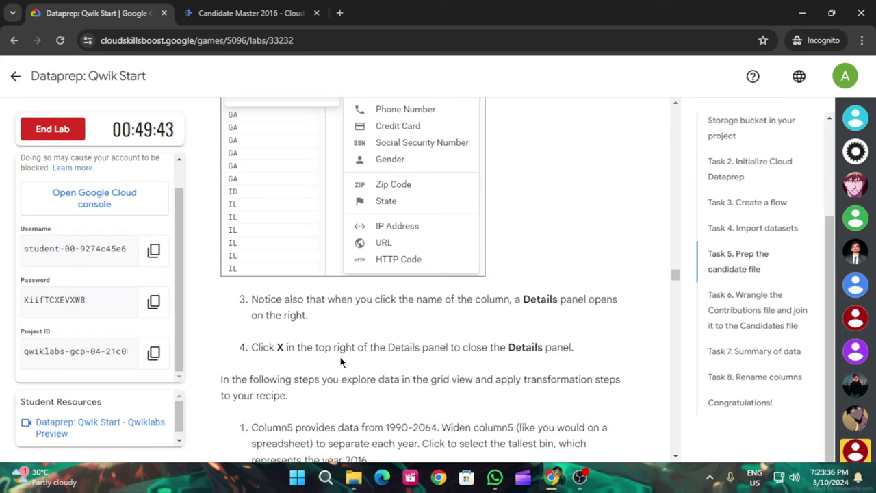
pyautogui.scroll(-3, 531, 347)
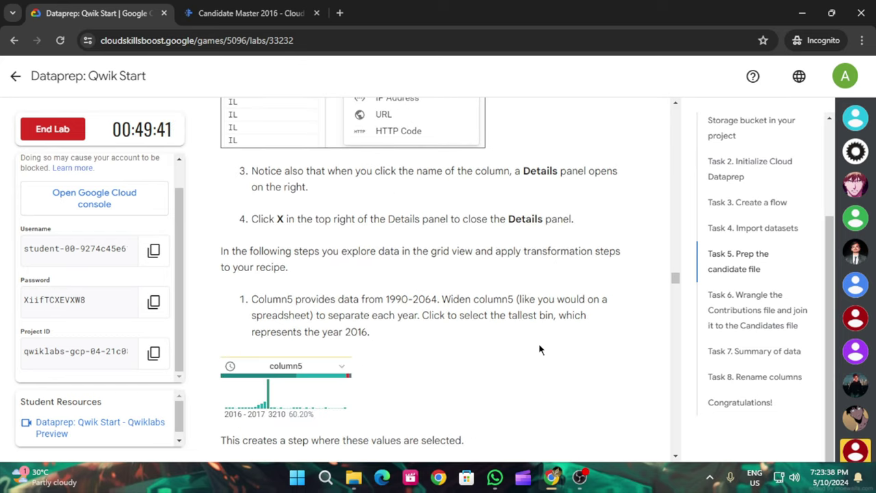
pyautogui.scroll(-3, 537, 348)
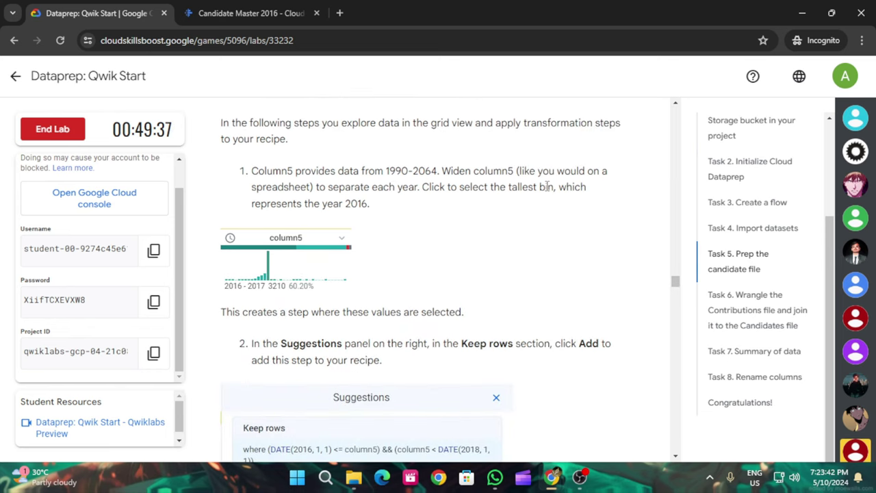
pyautogui.scroll(-4, 443, 299)
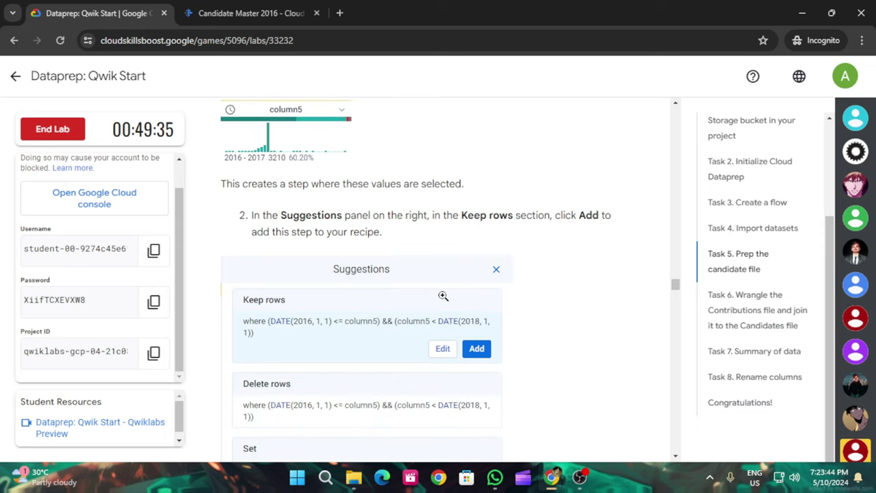
pyautogui.scroll(3, 447, 298)
pyautogui.scroll(-10, 323, 259)
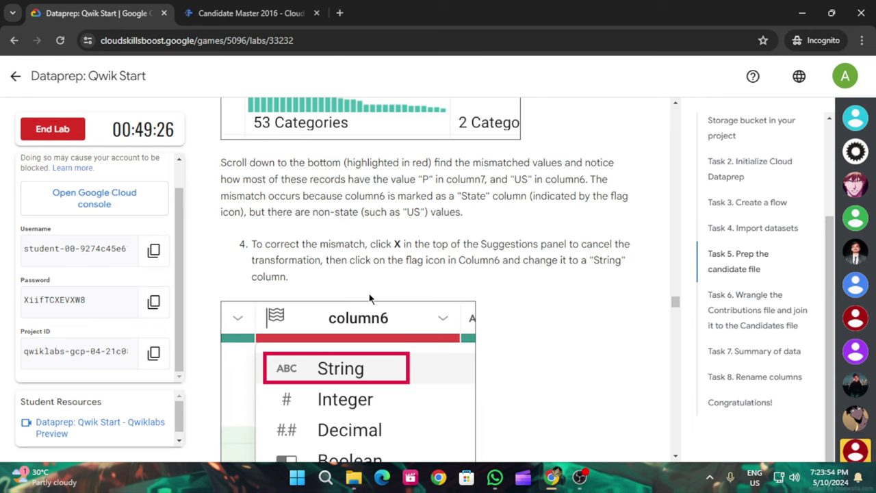
pyautogui.scroll(-15, 369, 298)
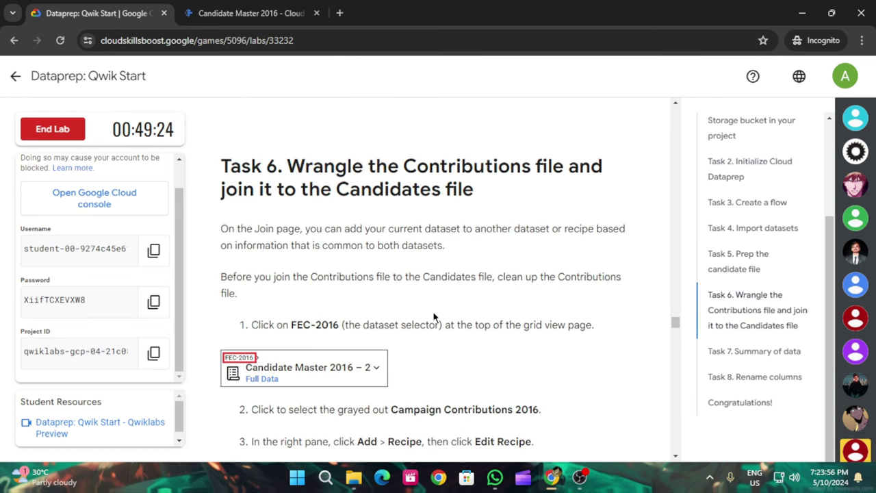
pyautogui.scroll(-15, 432, 316)
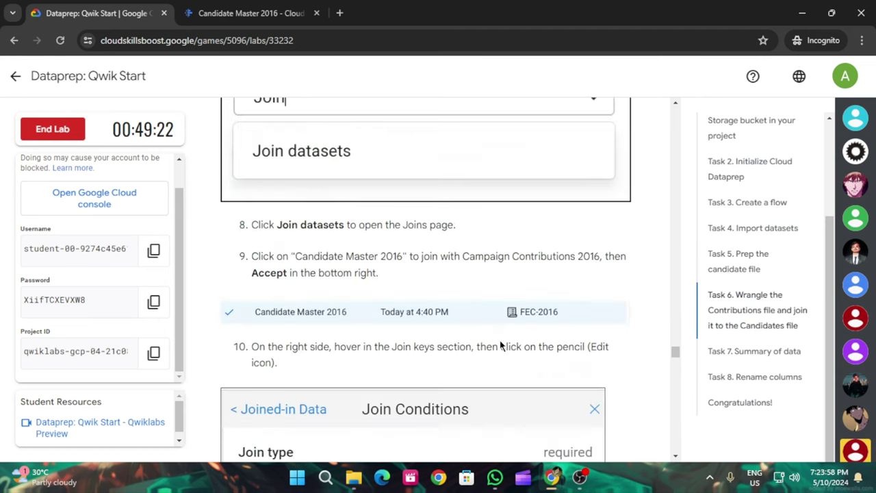
pyautogui.scroll(-20, 500, 347)
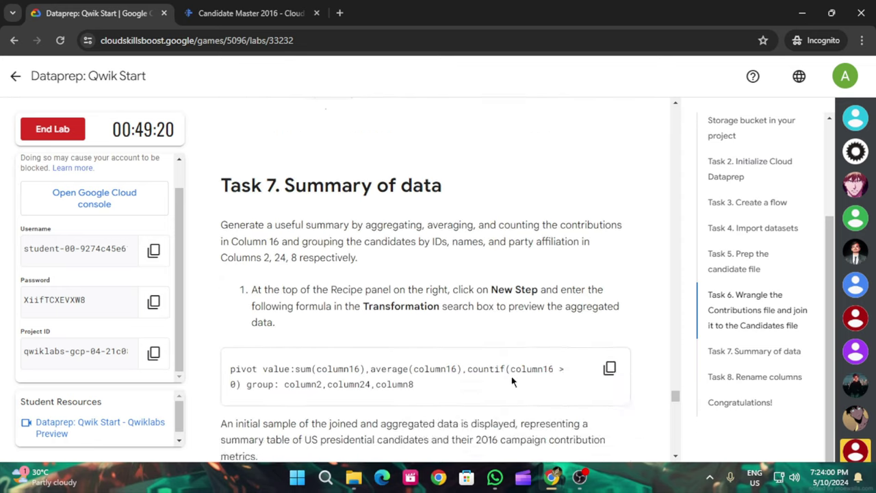
pyautogui.scroll(-20, 514, 376)
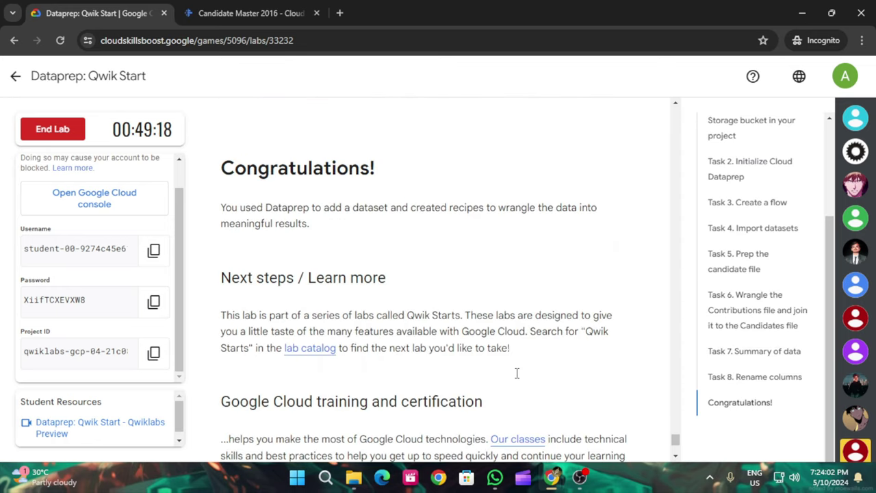
# Check the labs under Start Your Certification Journey Here in The Arcade Certification Zone May 2024 and reopen the Dataprep: Qwik Start lab
pyautogui.scroll(8, 518, 380)
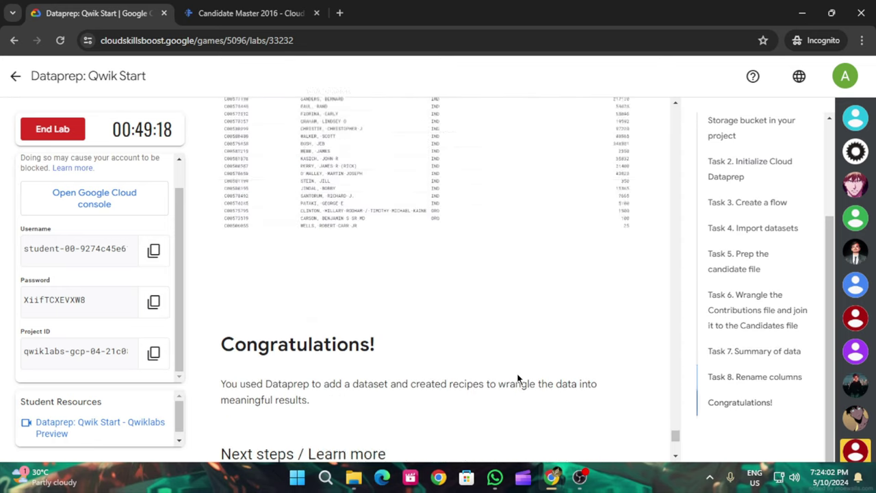
pyautogui.click(15, 76)
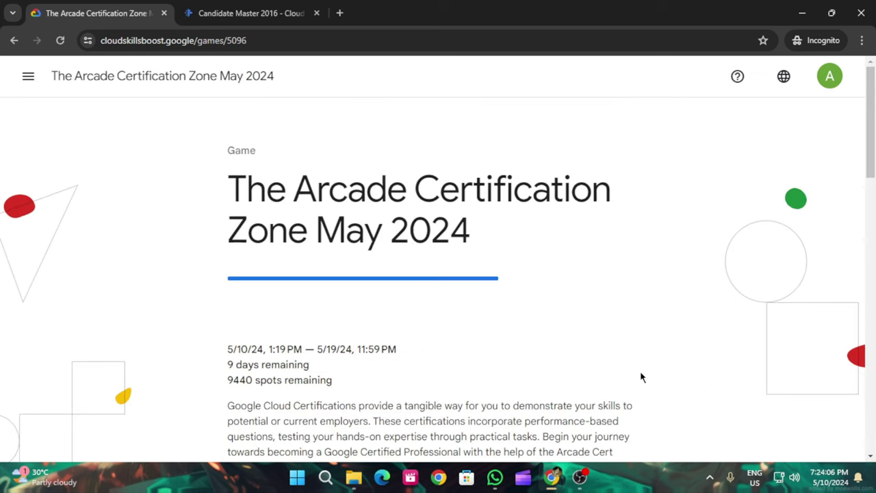
pyautogui.scroll(-10, 643, 369)
pyautogui.click(601, 366)
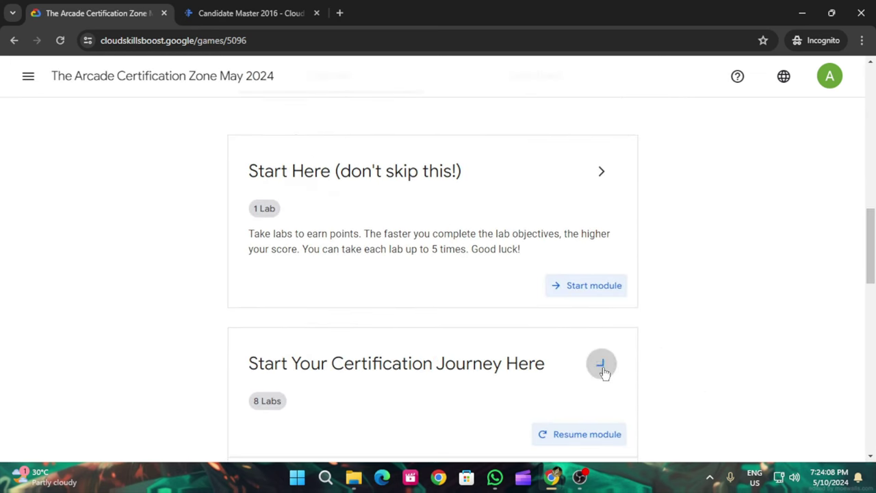
pyautogui.scroll(-4, 602, 370)
pyautogui.click(330, 261)
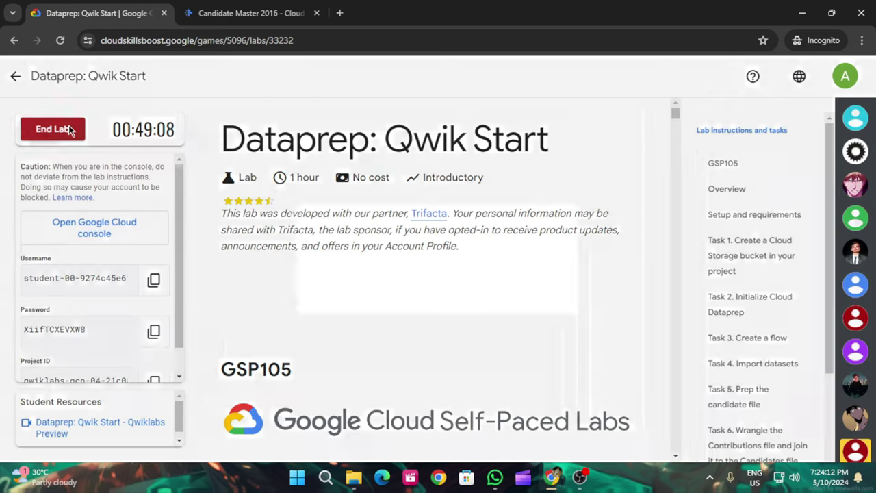
# End the Dataprep: Qwik Start lab and give it a four-star satisfaction rating
pyautogui.click(68, 125)
pyautogui.click(560, 306)
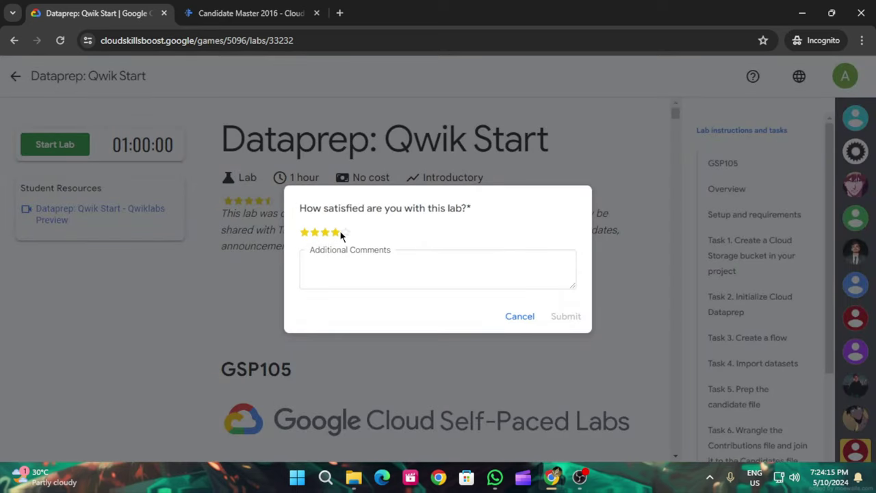
pyautogui.click(339, 231)
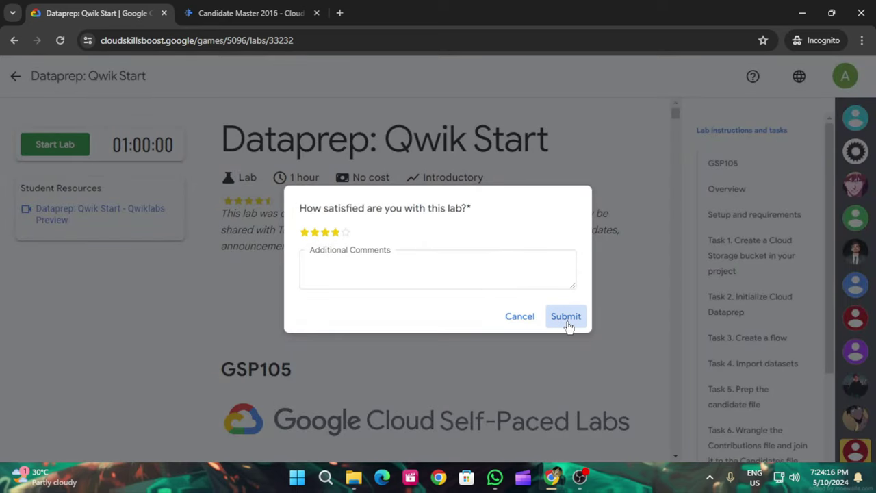